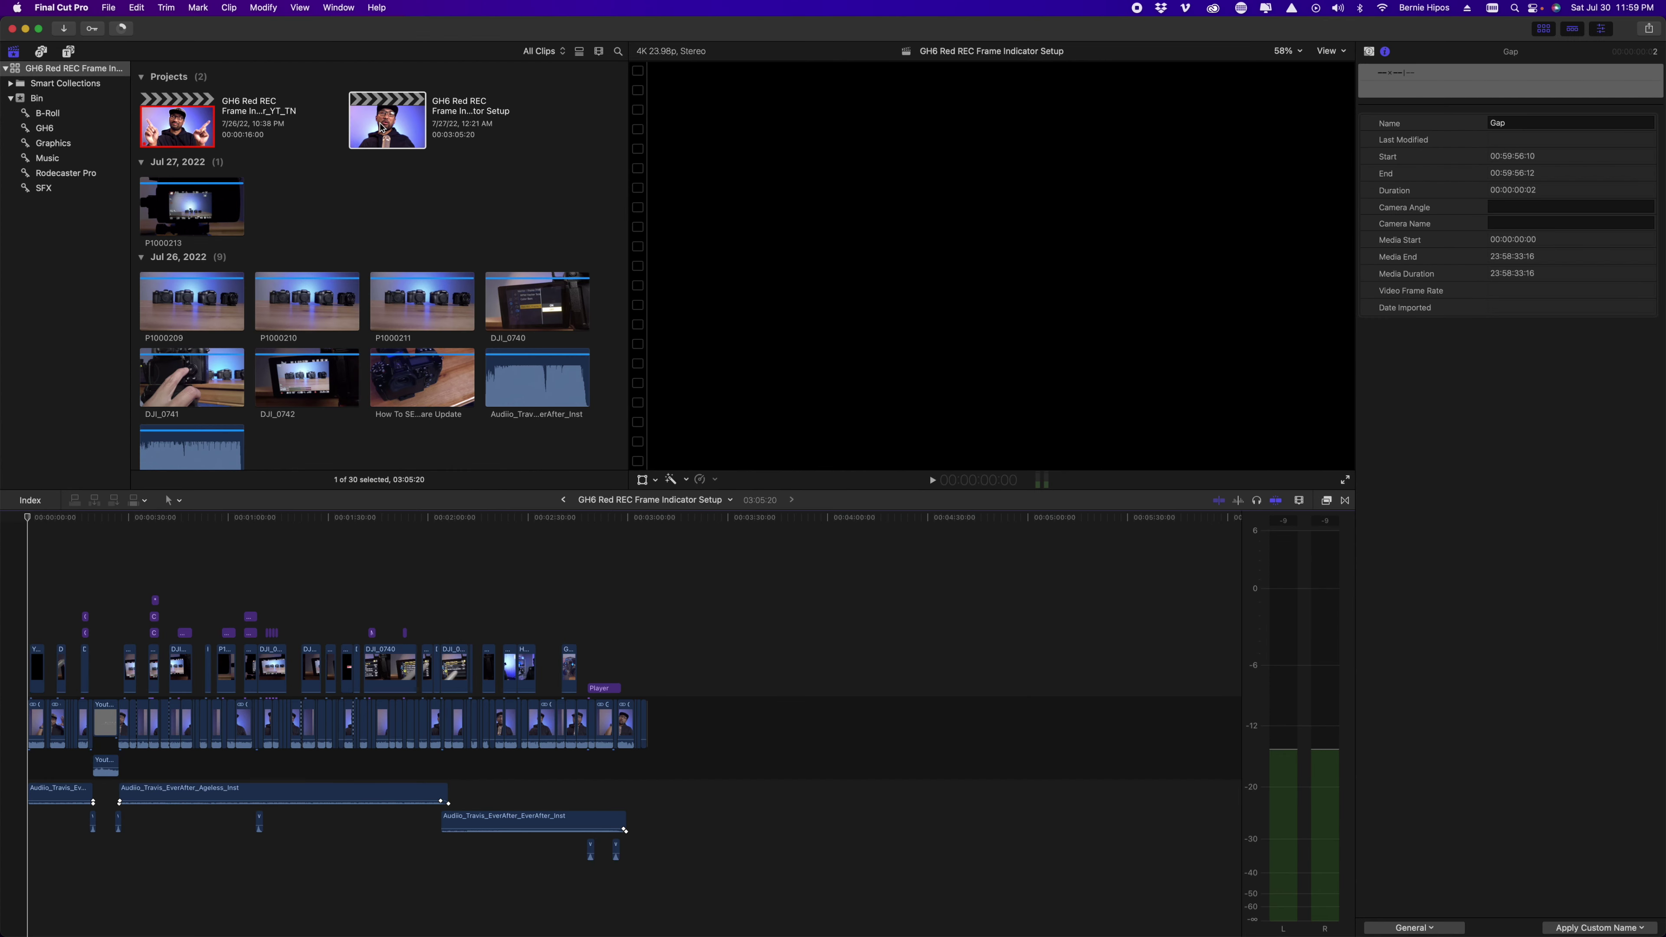
# Review the rendering codec options in the GH6 Red REC Frame Indicator Setup project's settings and accept them with Apple ProRes 422 HQ.
pyautogui.click(382, 126)
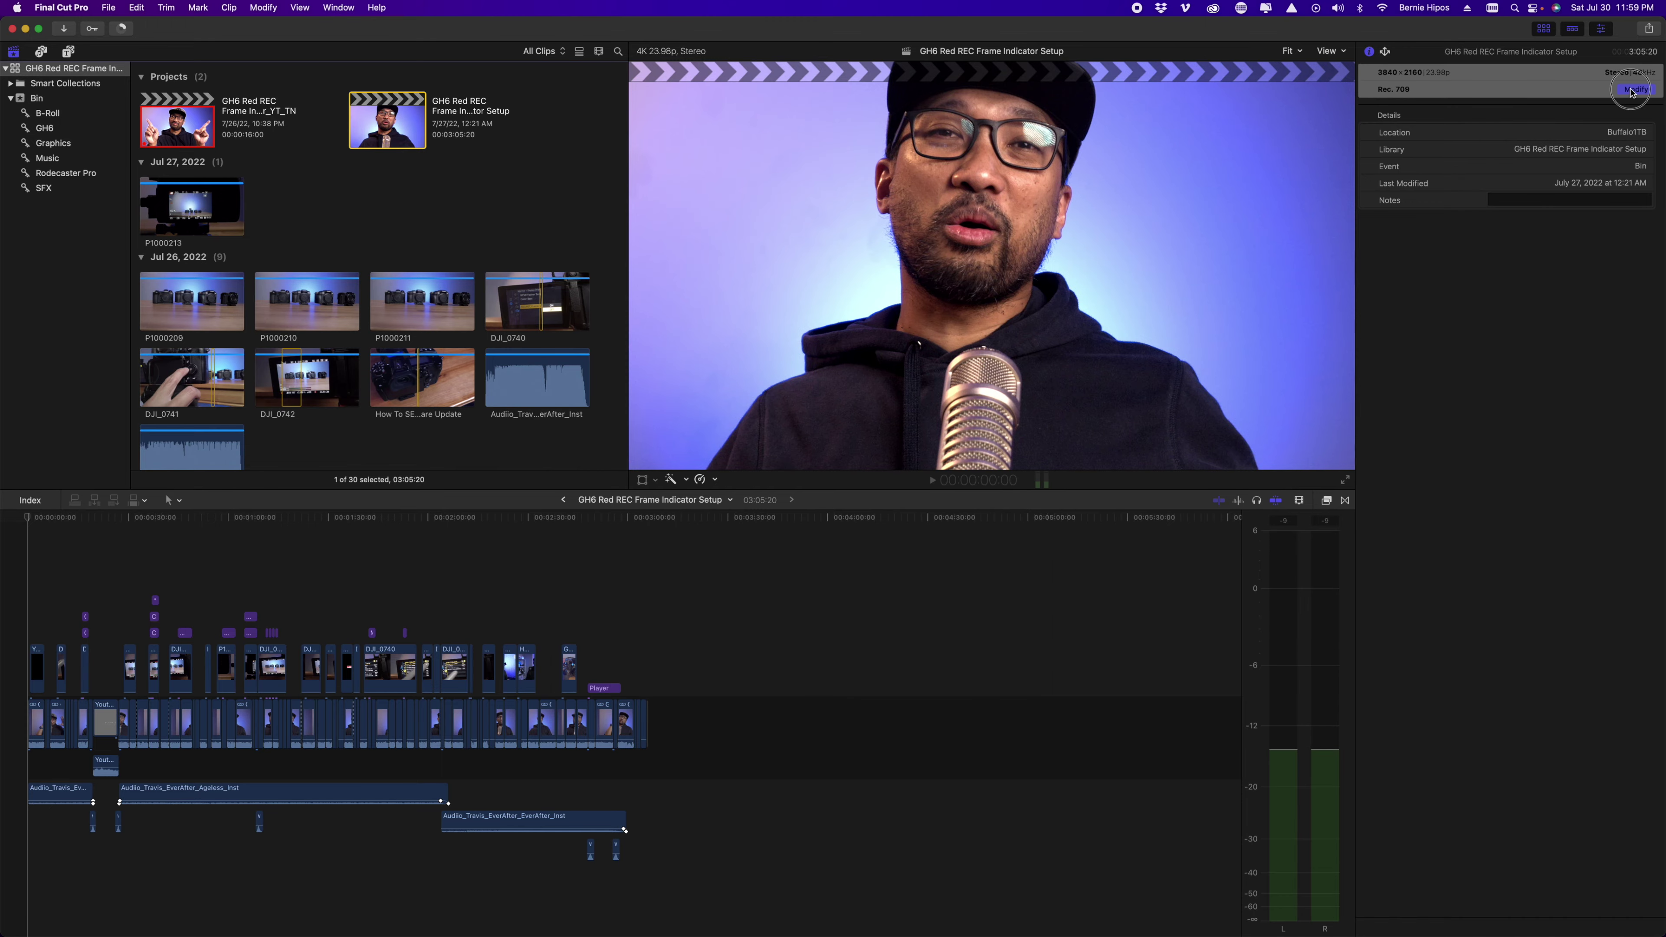
pyautogui.click(1632, 90)
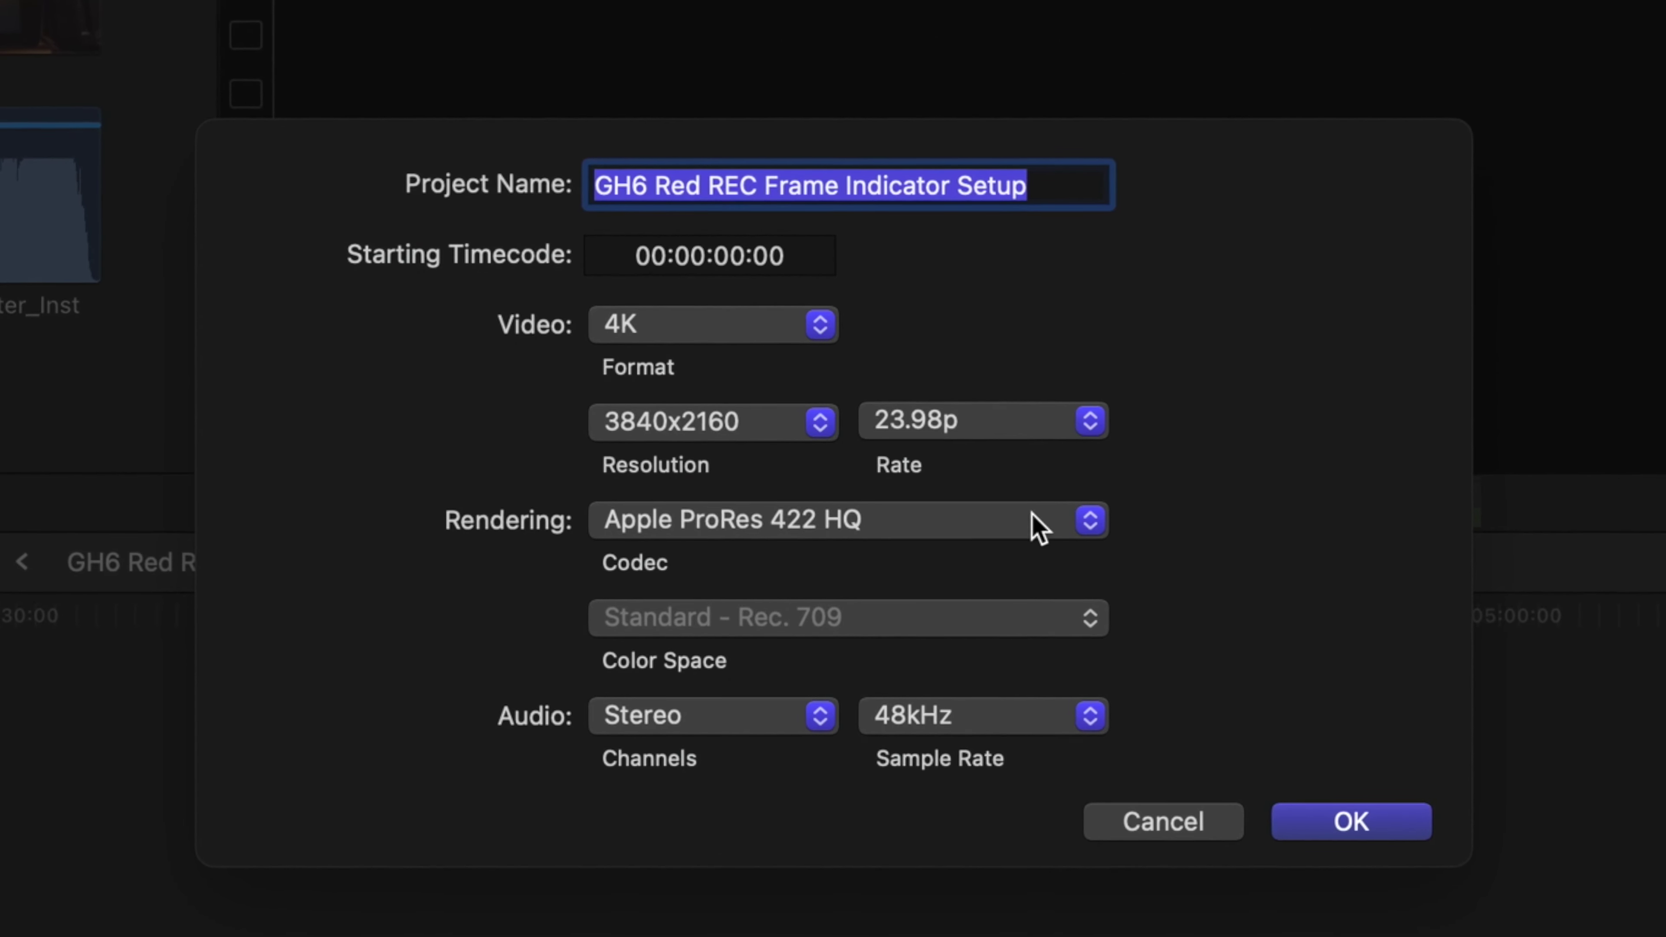
pyautogui.click(1093, 525)
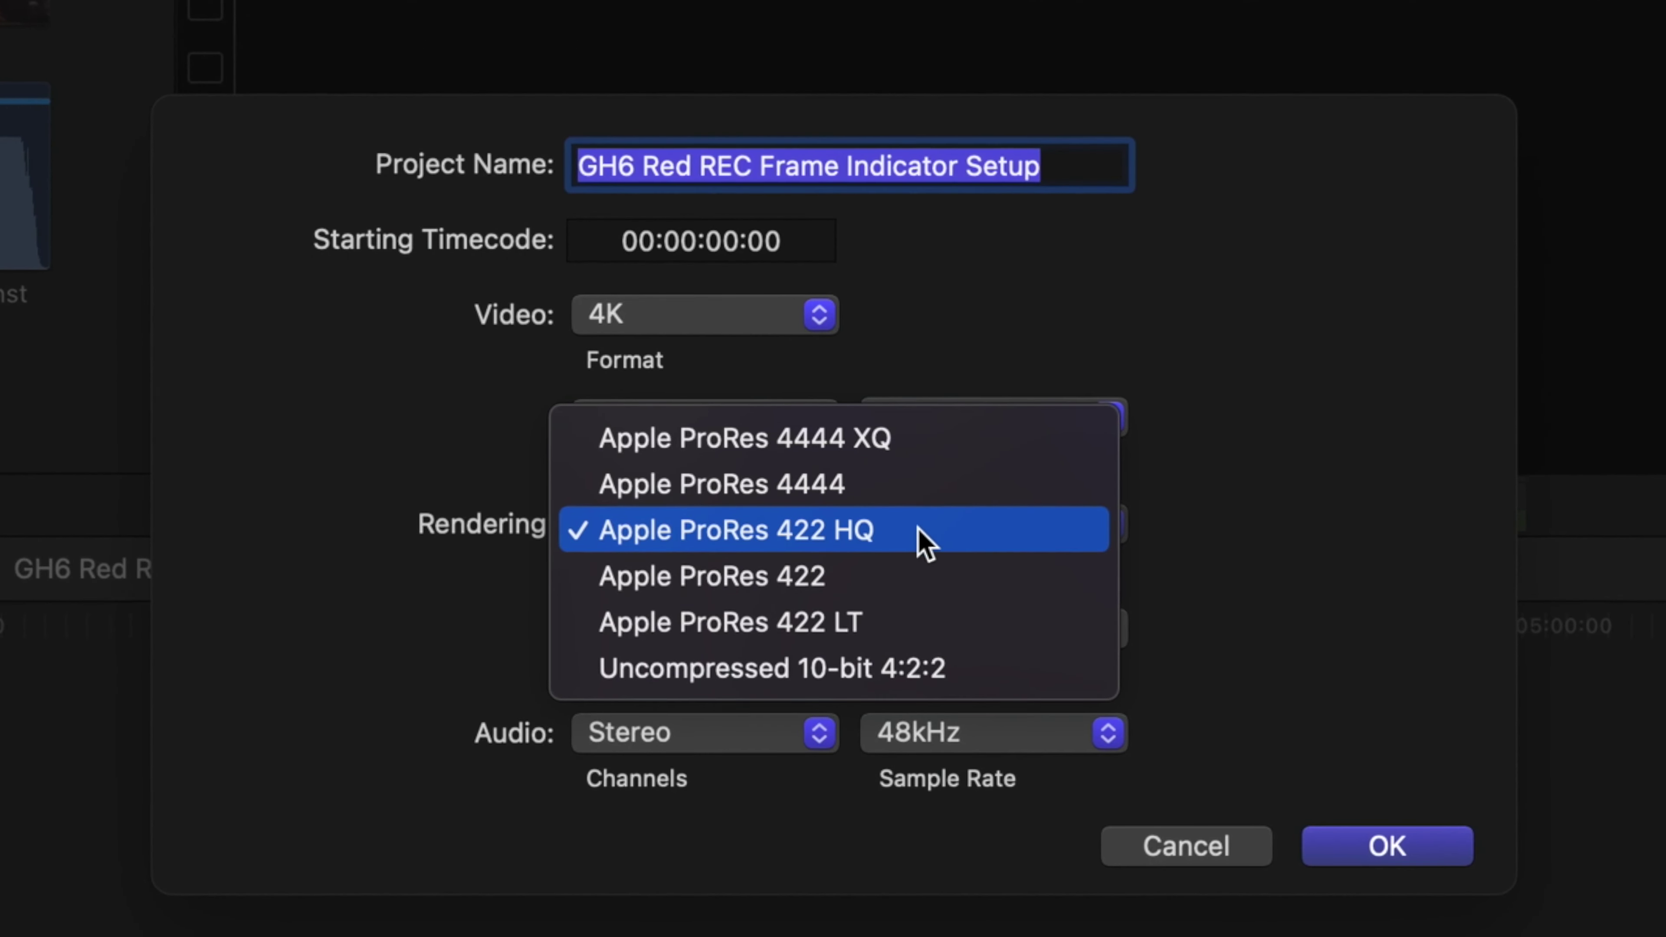
pyautogui.click(1235, 529)
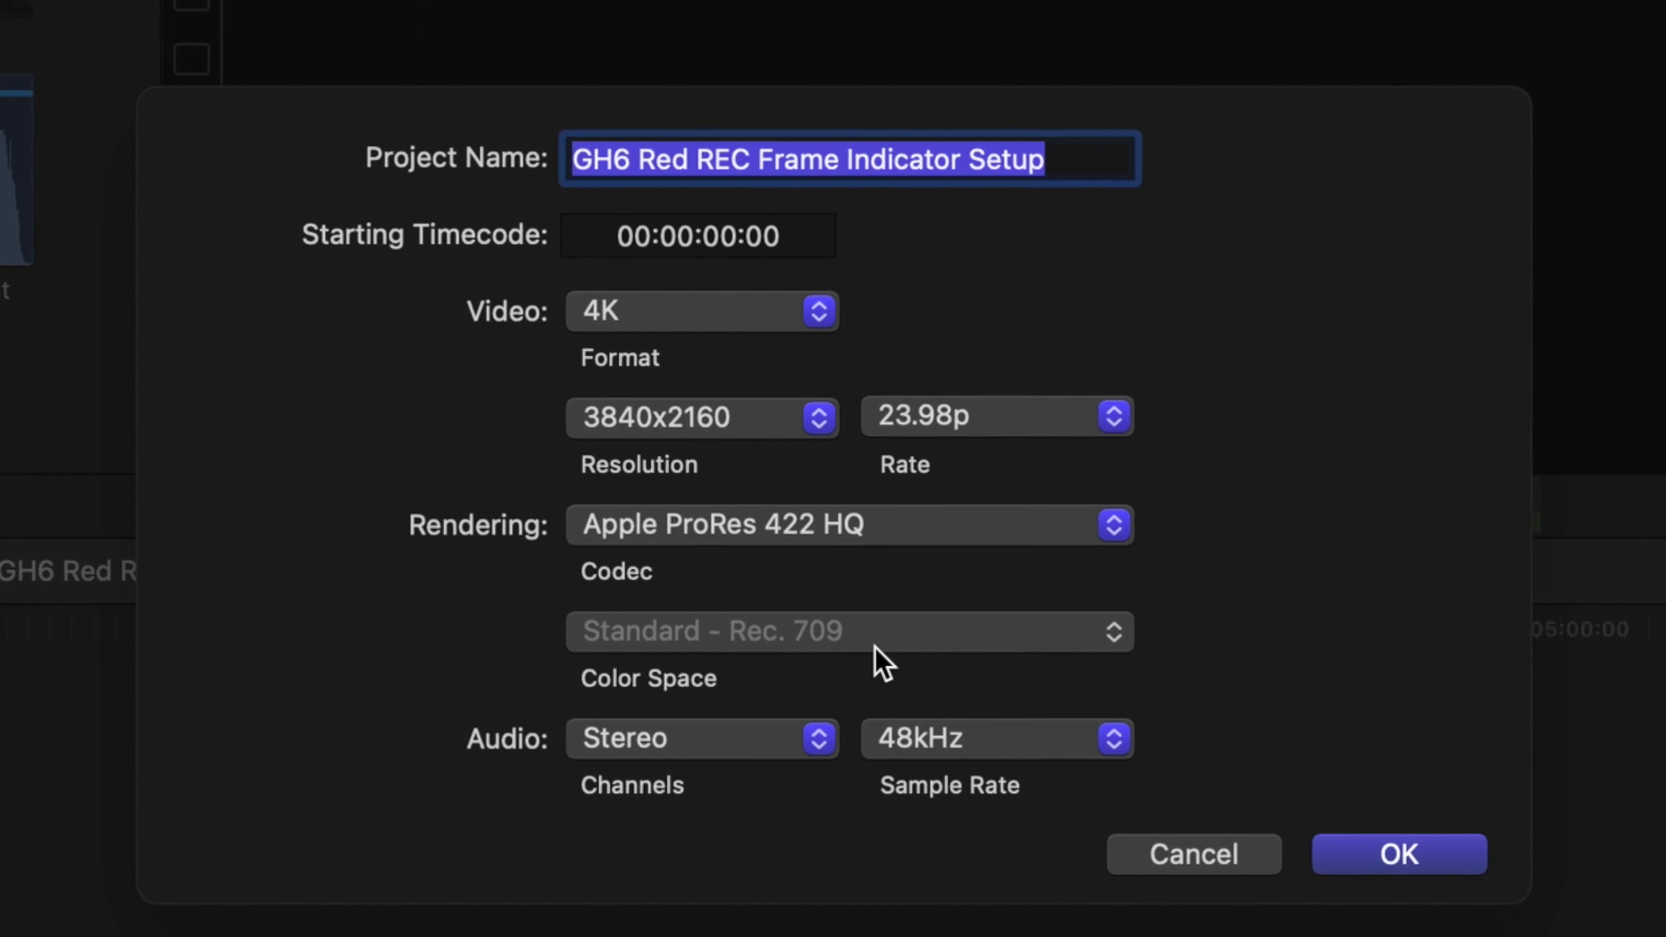
pyautogui.click(1410, 861)
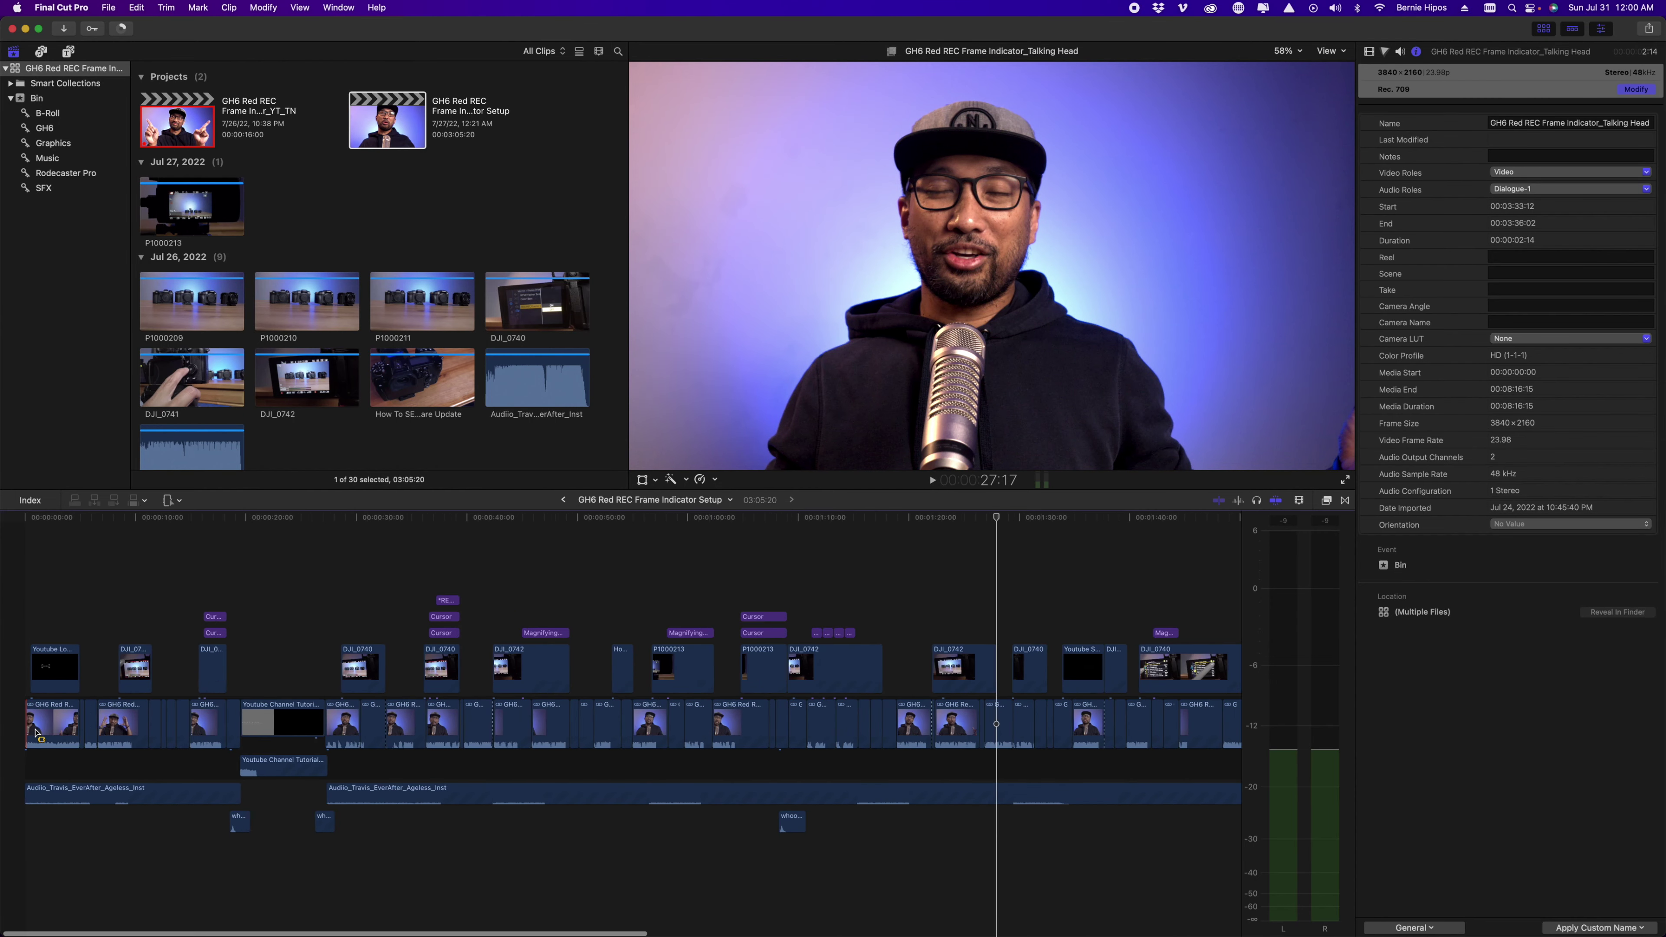
# Select all clips in the timeline and open the Apple Devices 4K export settings.
pyautogui.press('super+a')
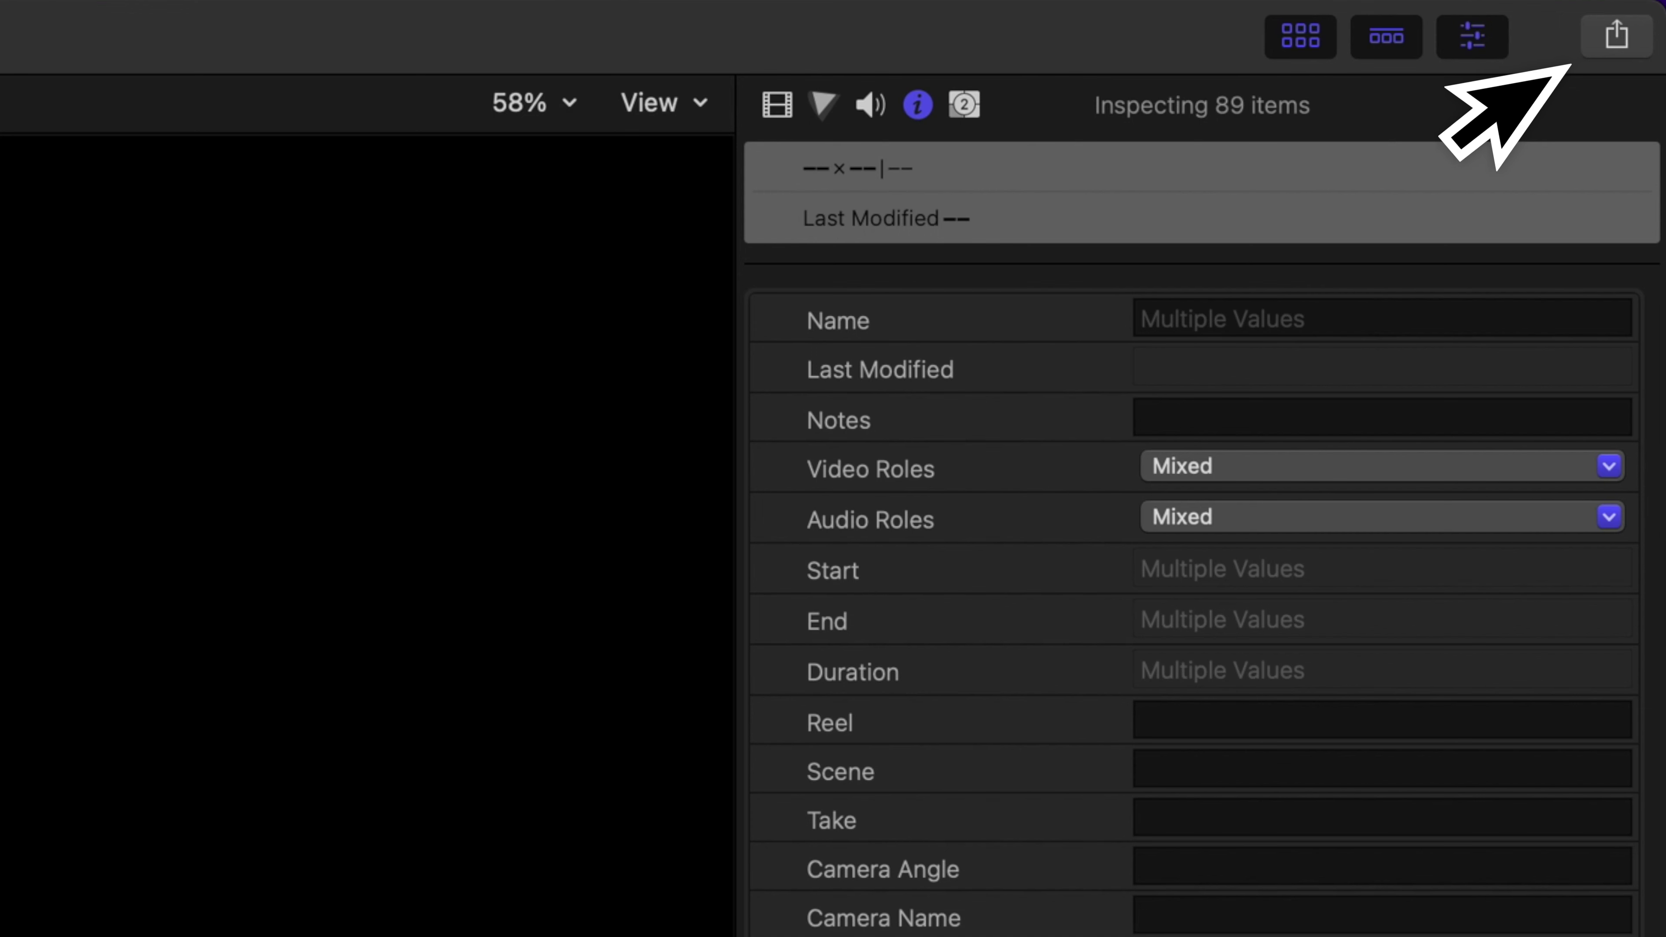
pyautogui.click(1618, 34)
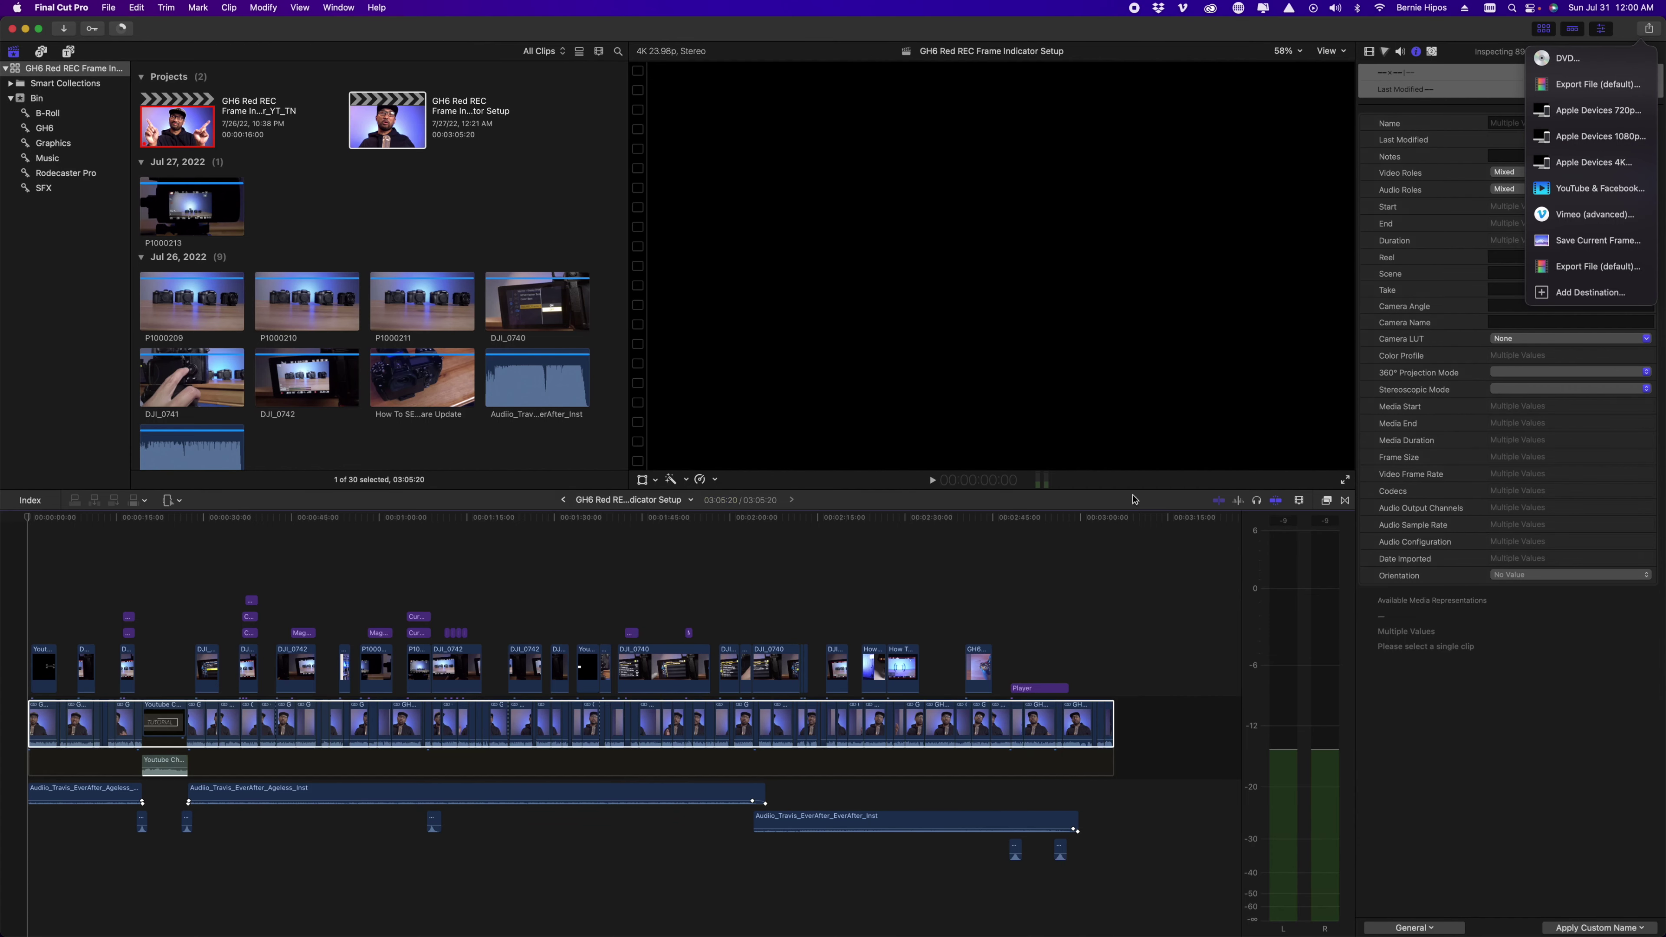
pyautogui.click(874, 601)
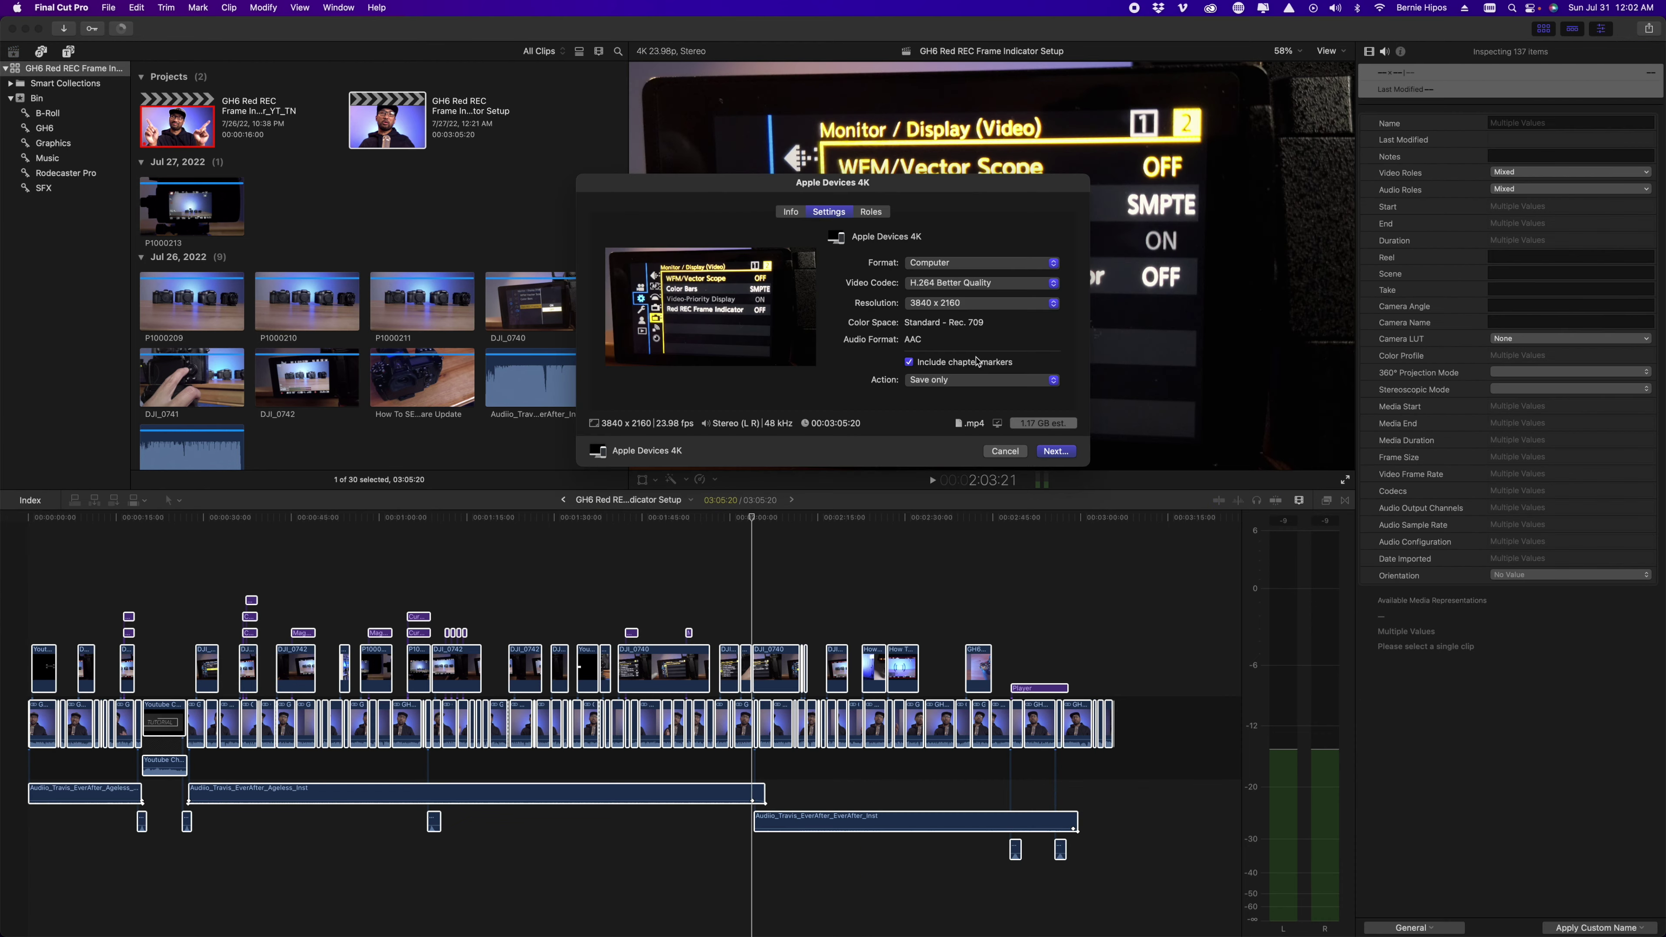
# Set the export format to Video and Audio.
pyautogui.click(944, 266)
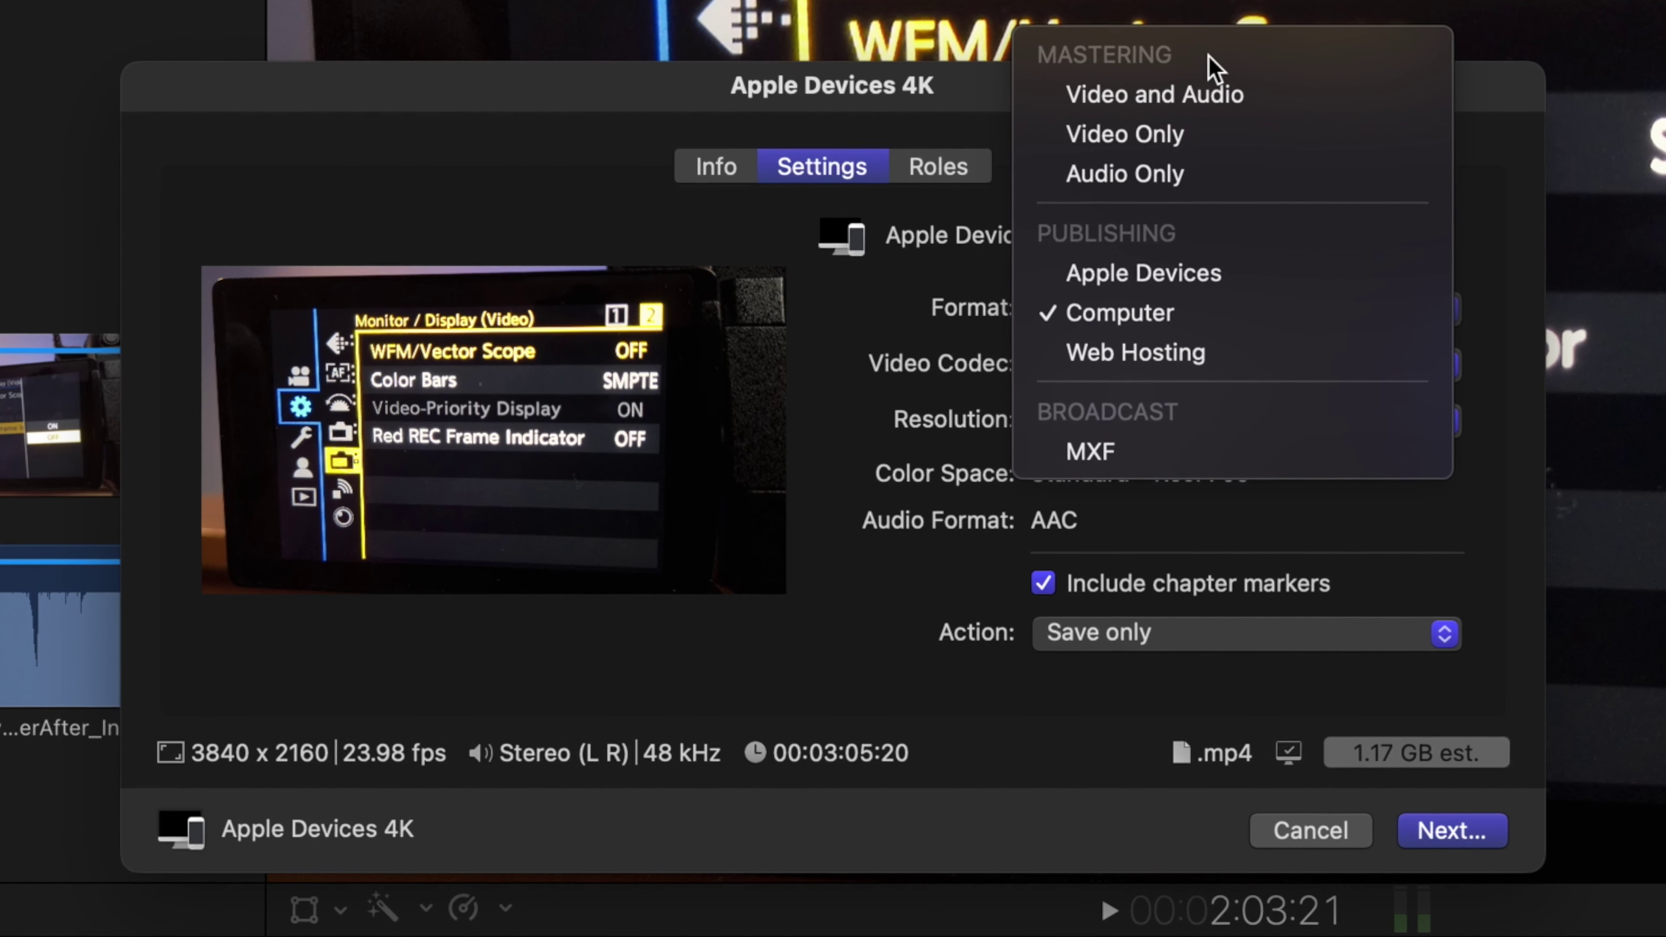
pyautogui.click(1216, 97)
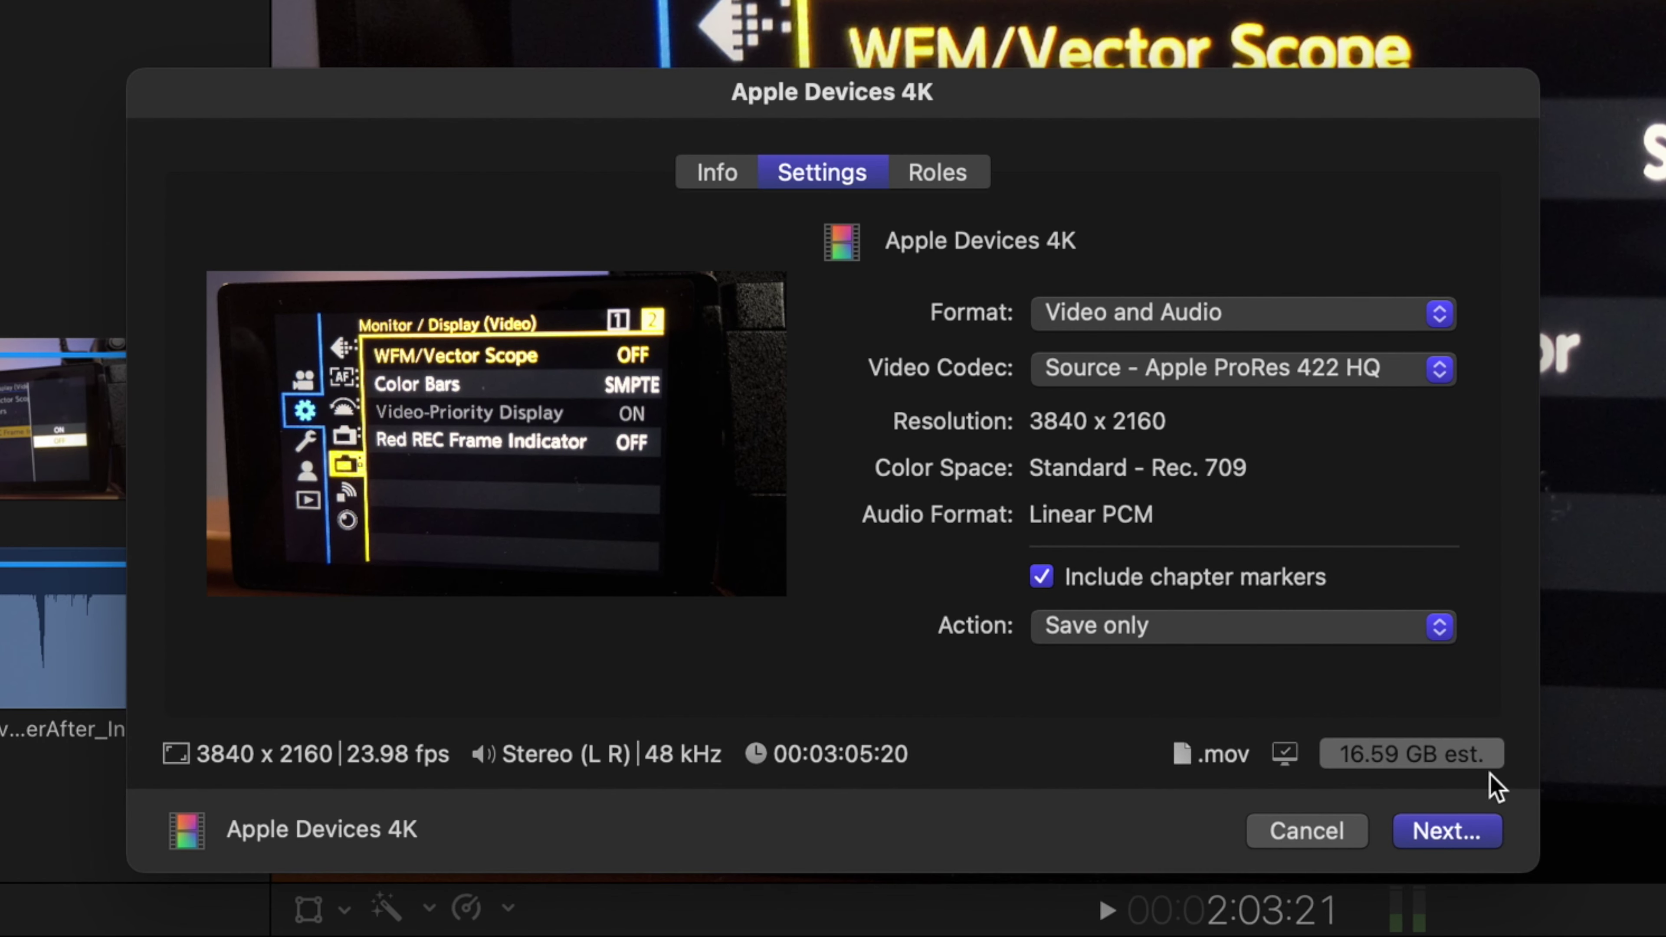
# Set the export format to Apple Devices with the H.264 Better Quality codec and a 3840 x 2160 resolution.
pyautogui.click(1096, 313)
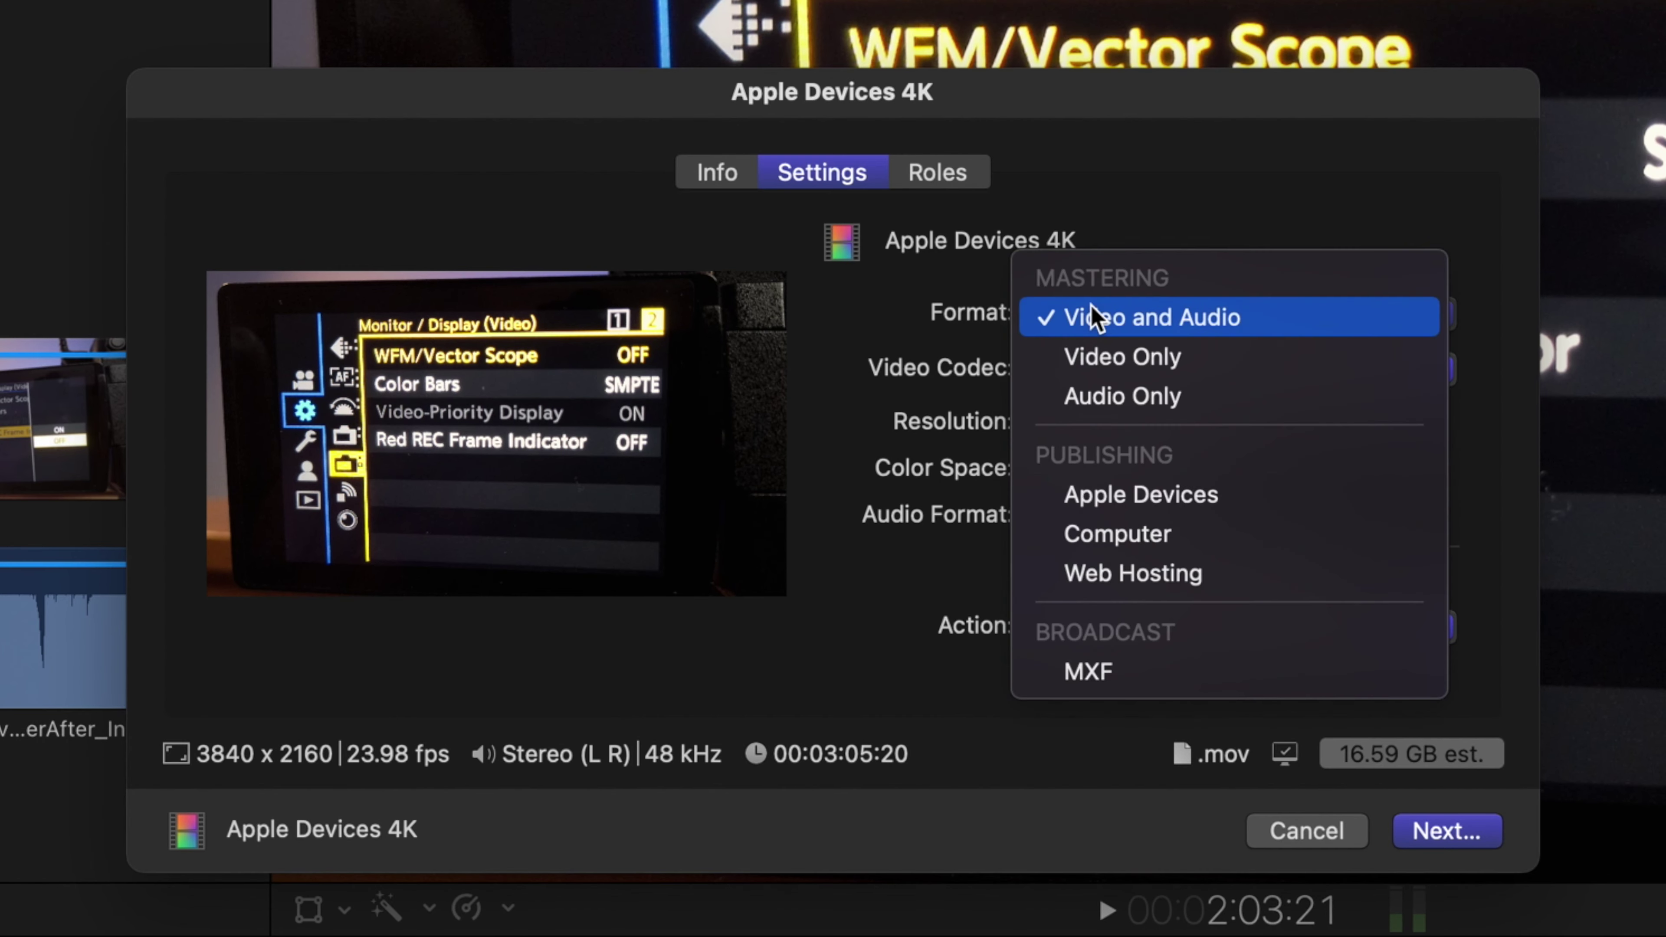
pyautogui.click(1097, 494)
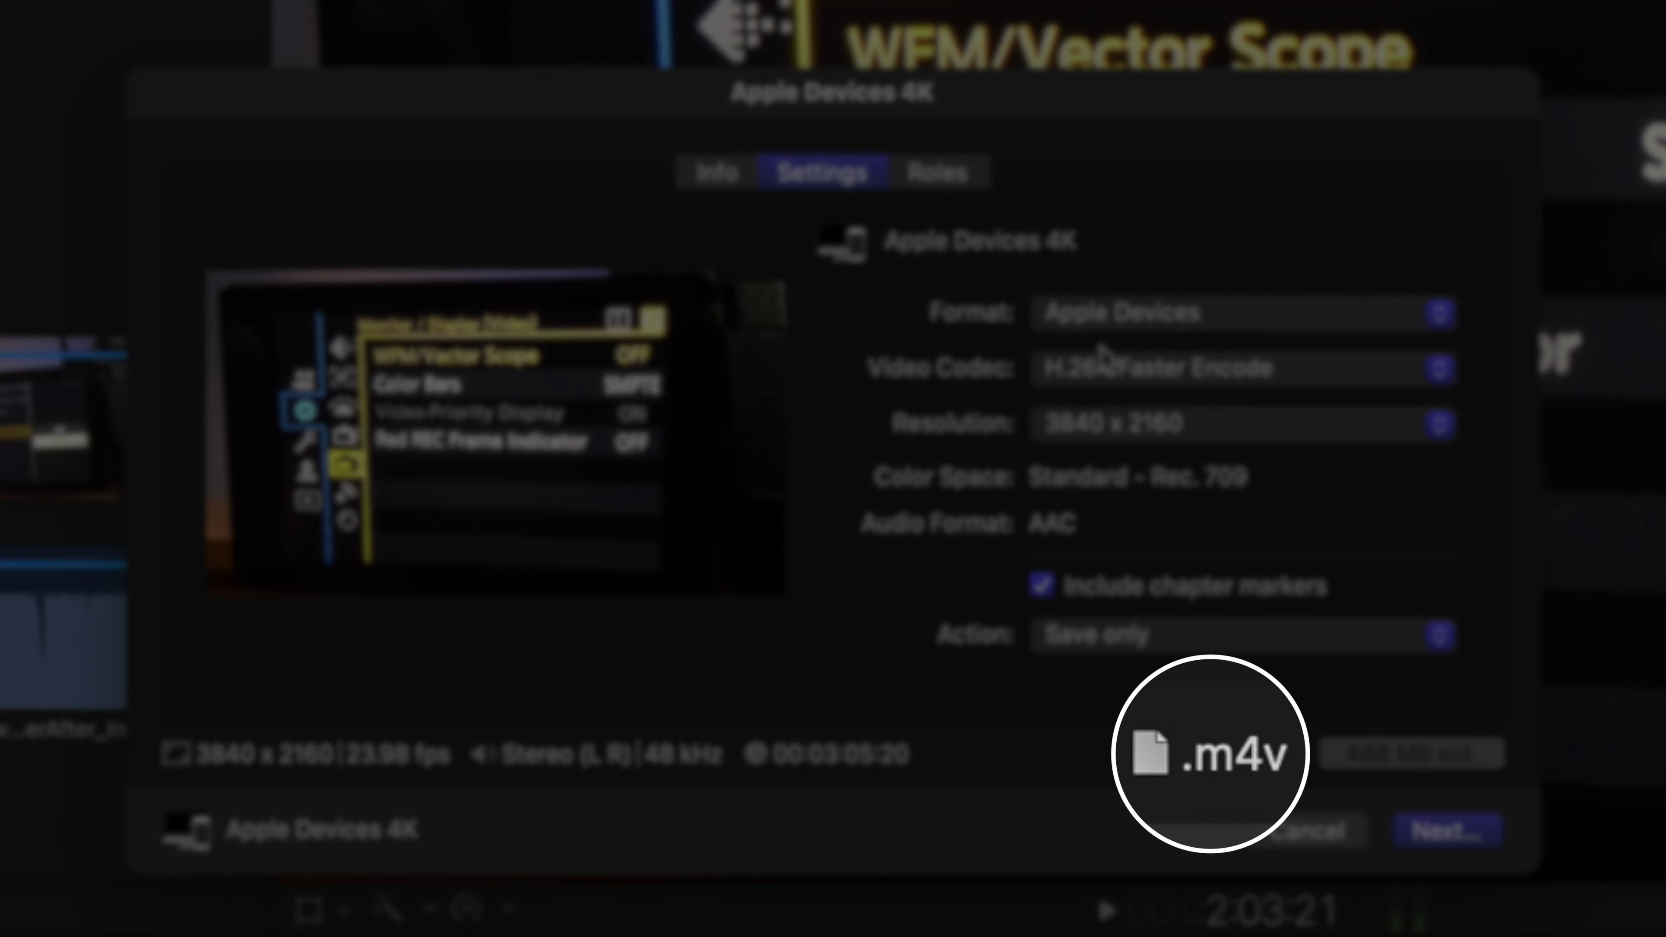
pyautogui.click(1122, 374)
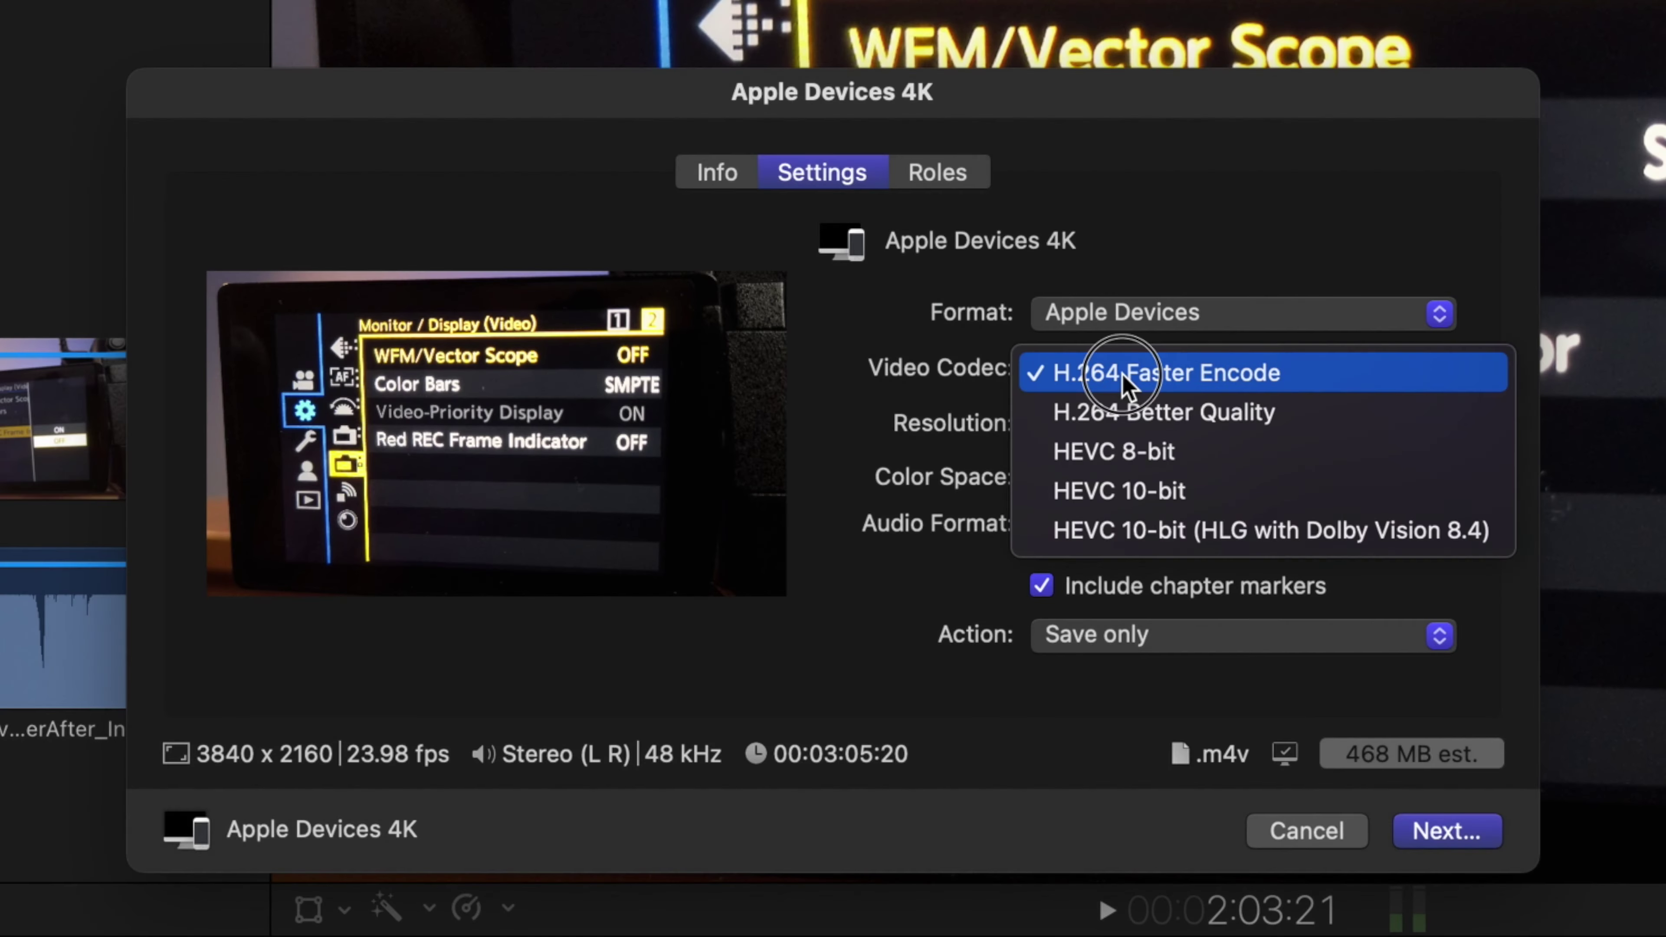
pyautogui.click(1208, 412)
pyautogui.click(1162, 439)
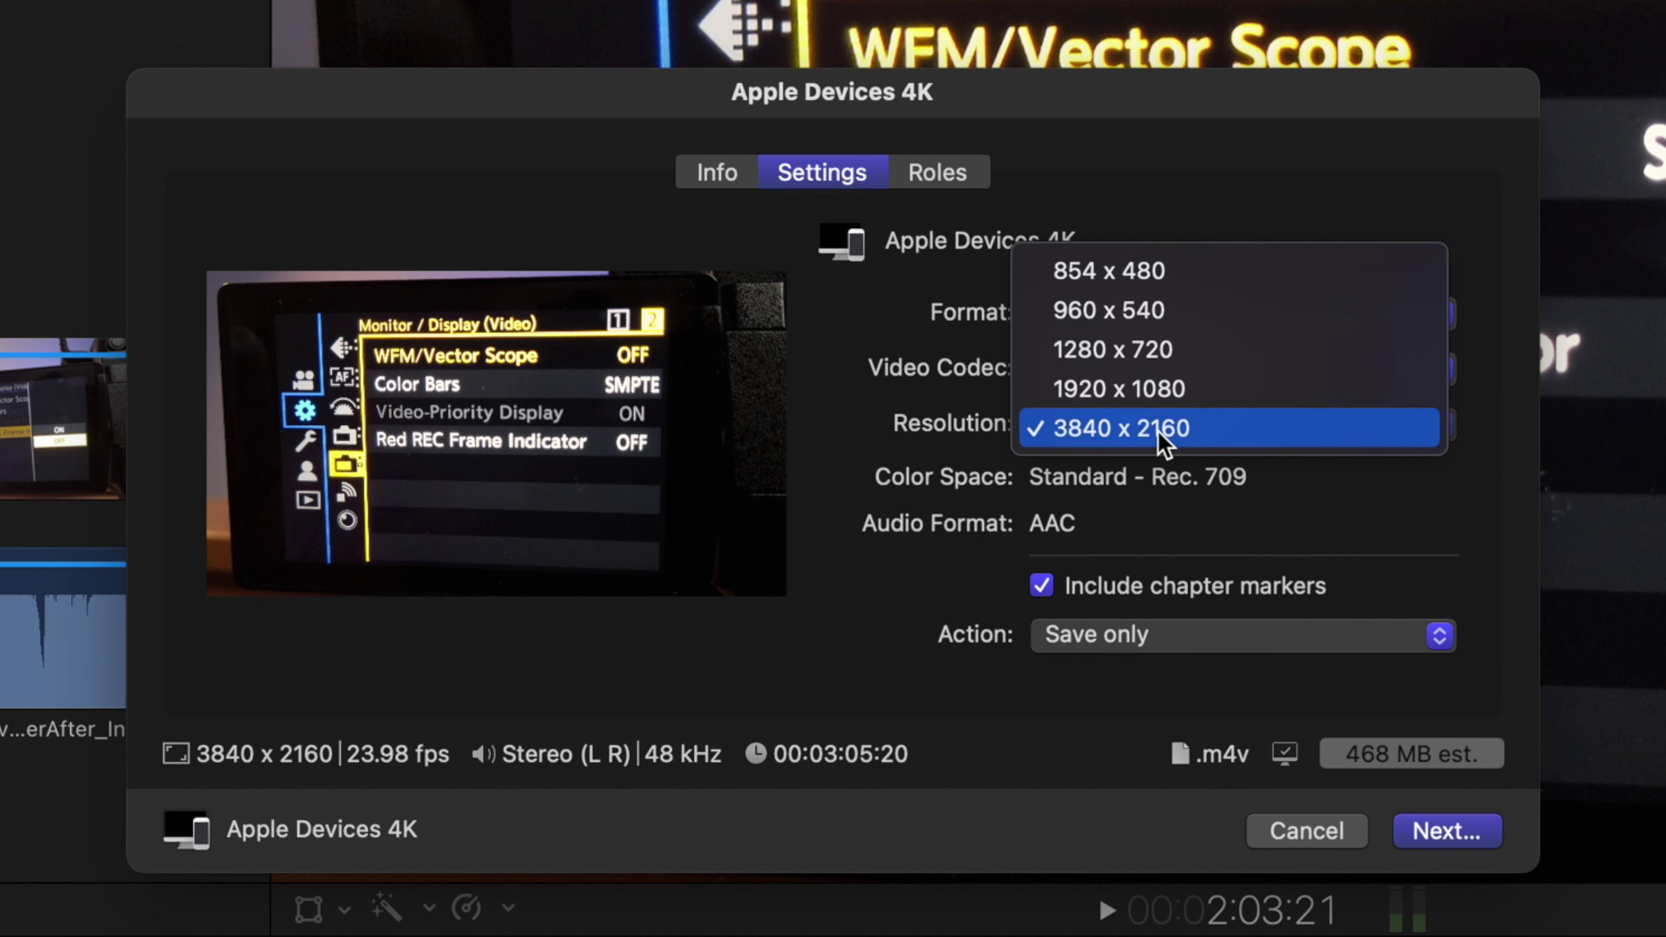
pyautogui.click(1187, 441)
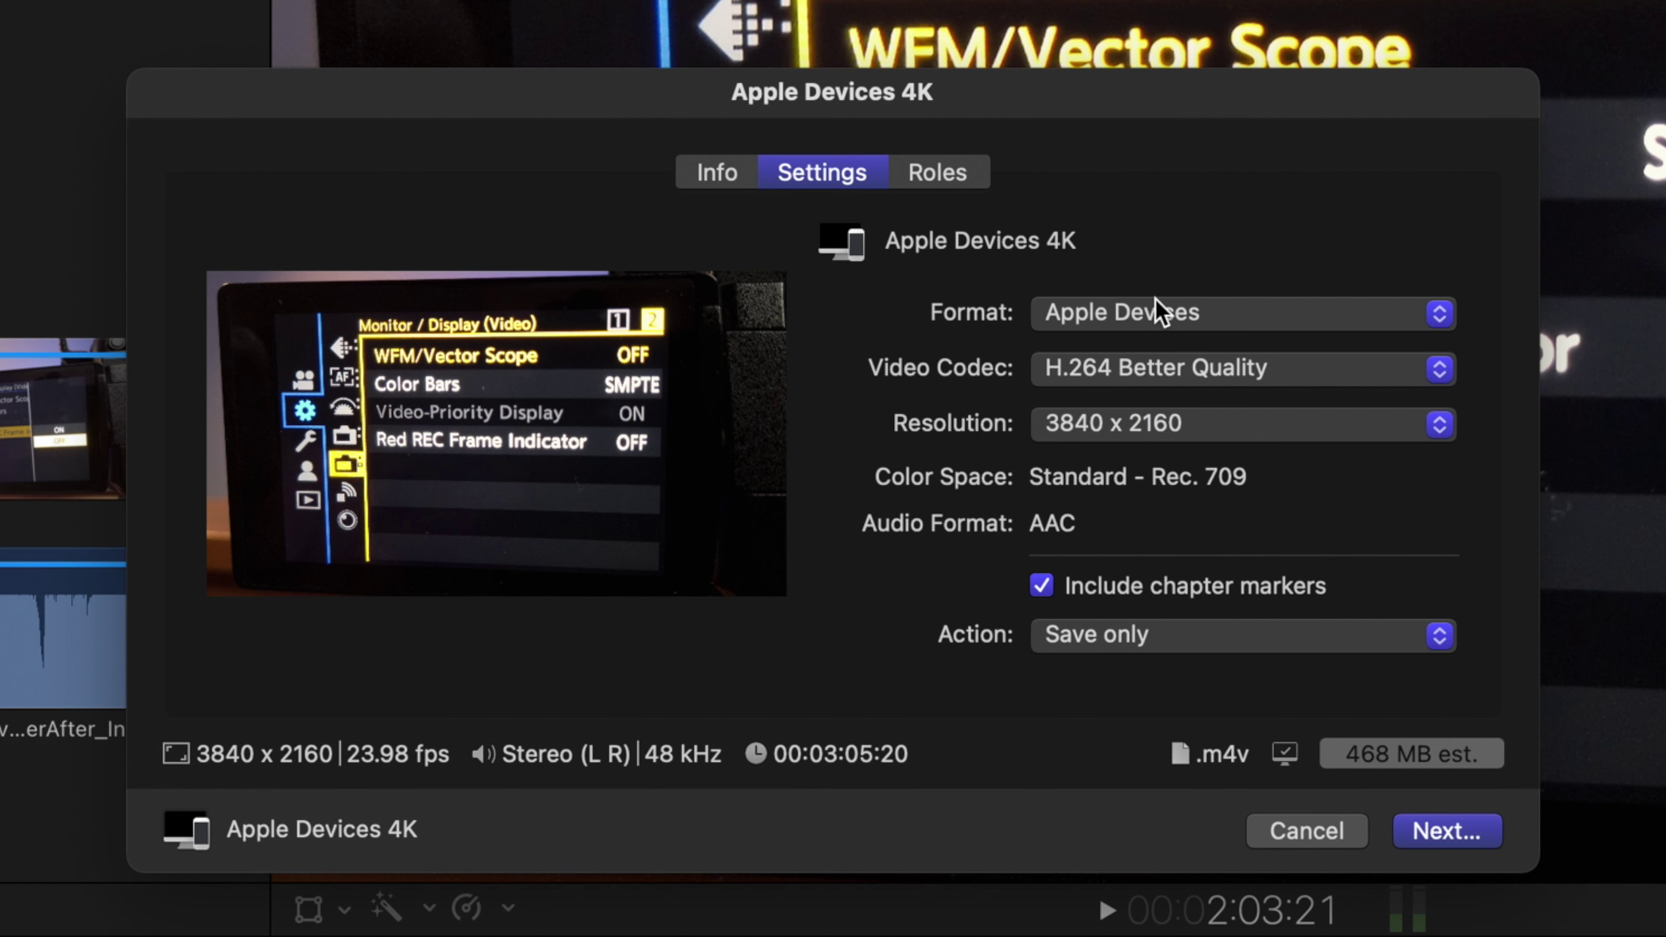
# Try the Computer export format, followed by Web Hosting with the H.264 Better Quality codec.
pyautogui.click(1157, 309)
pyautogui.click(1155, 371)
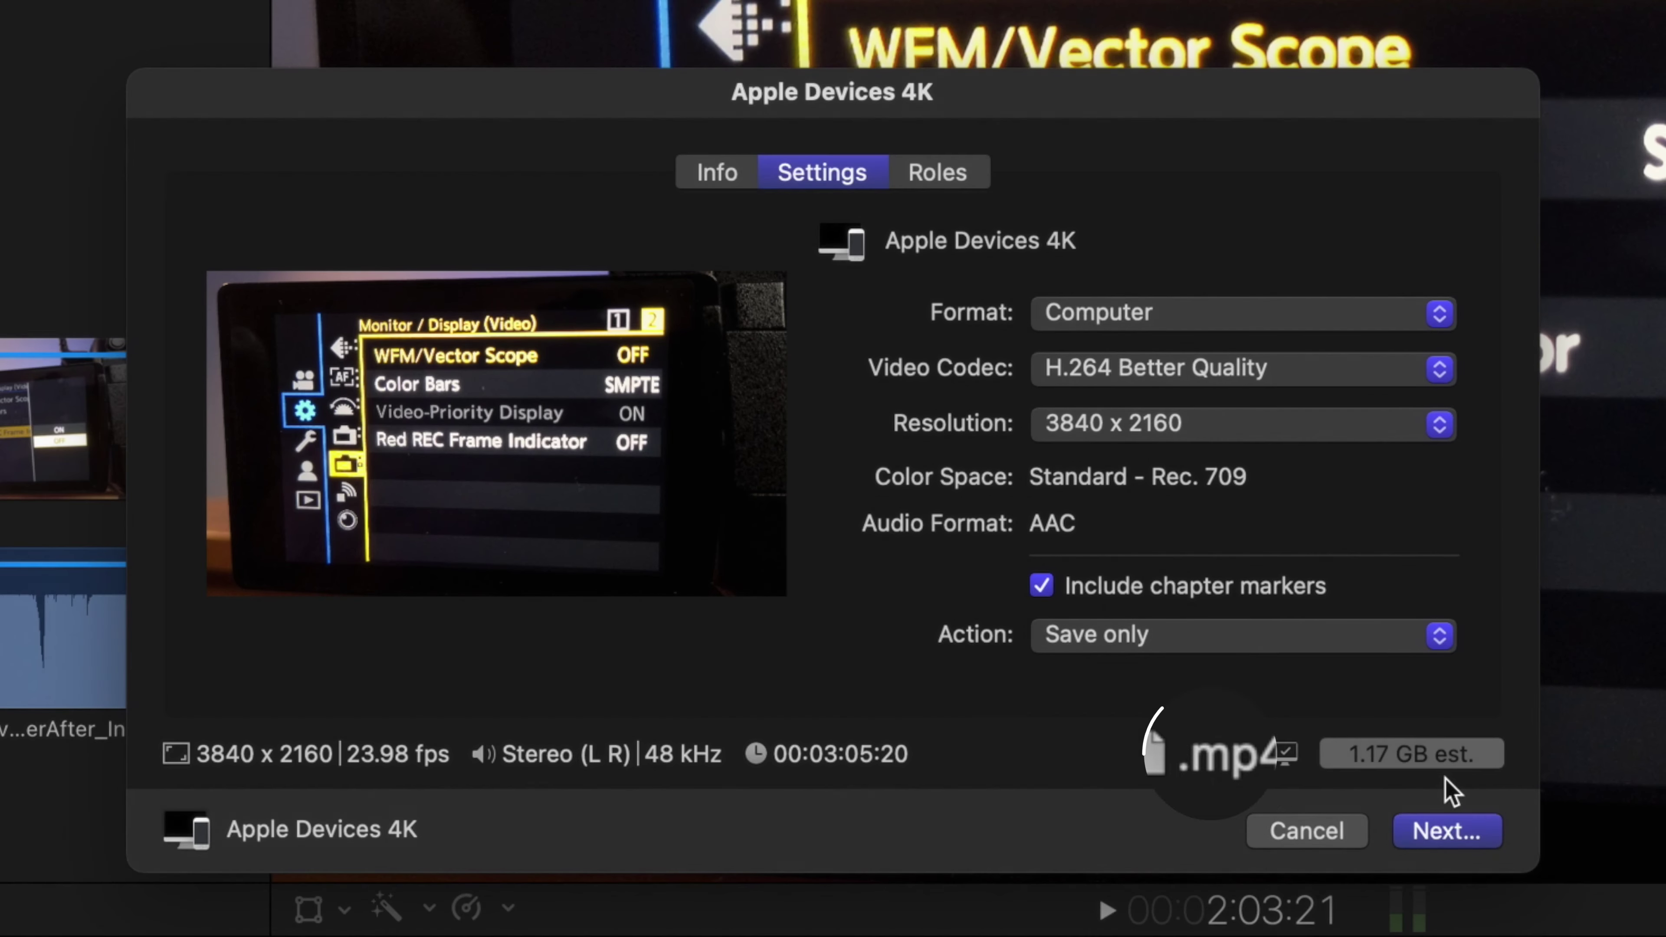
pyautogui.click(1085, 320)
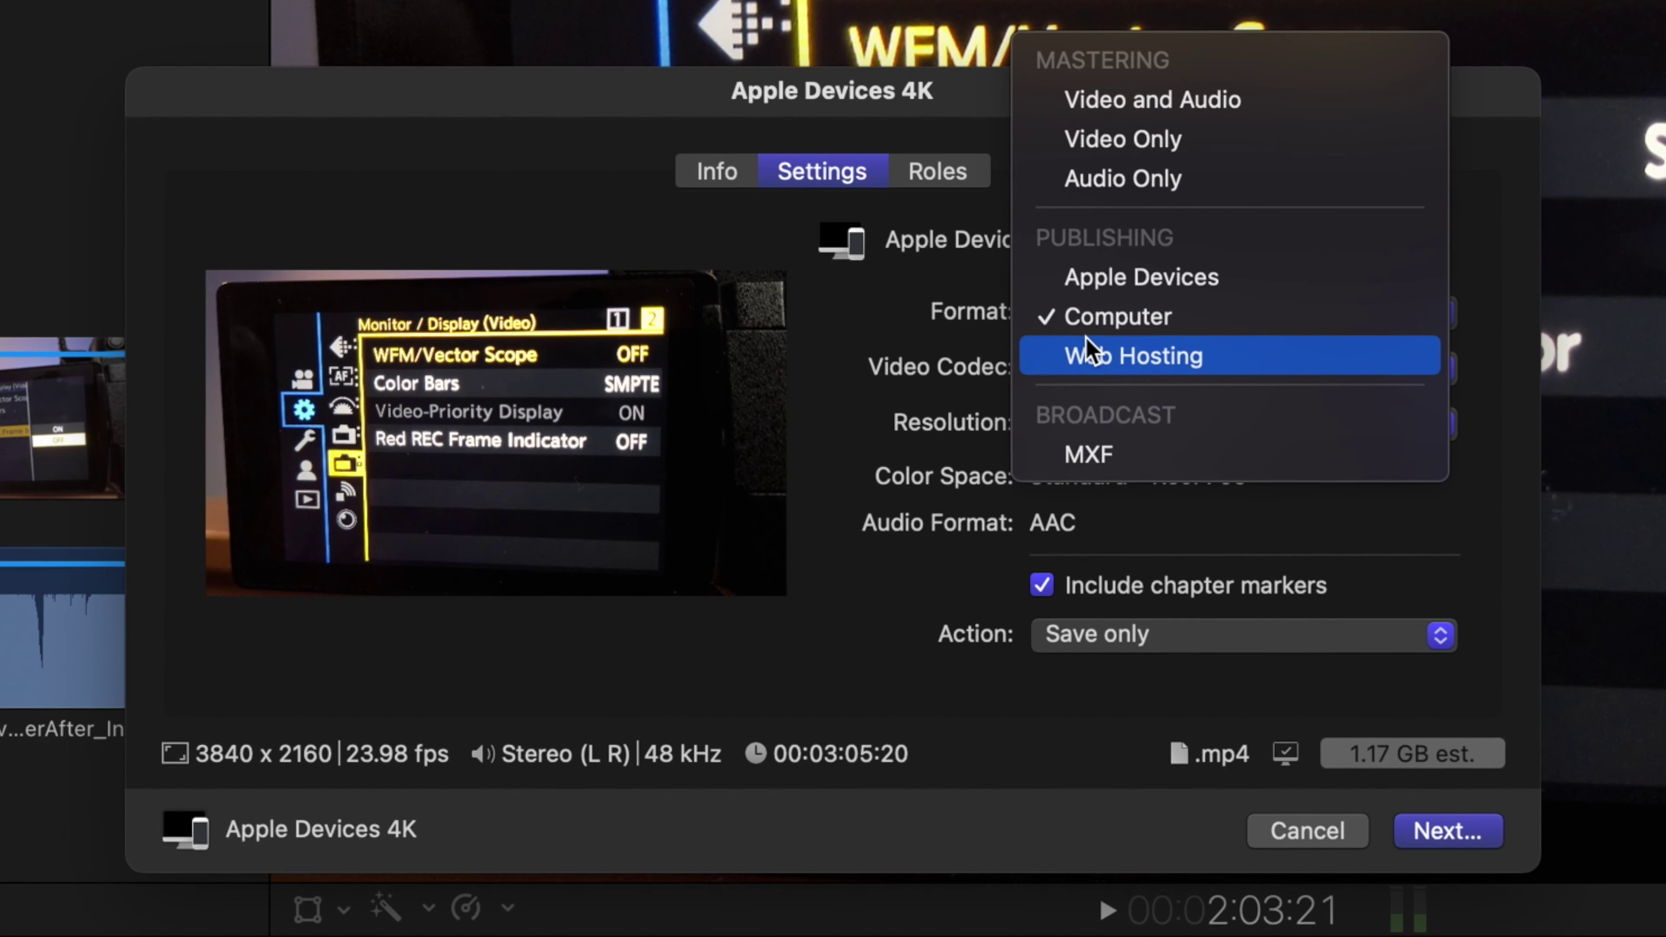
pyautogui.click(1092, 354)
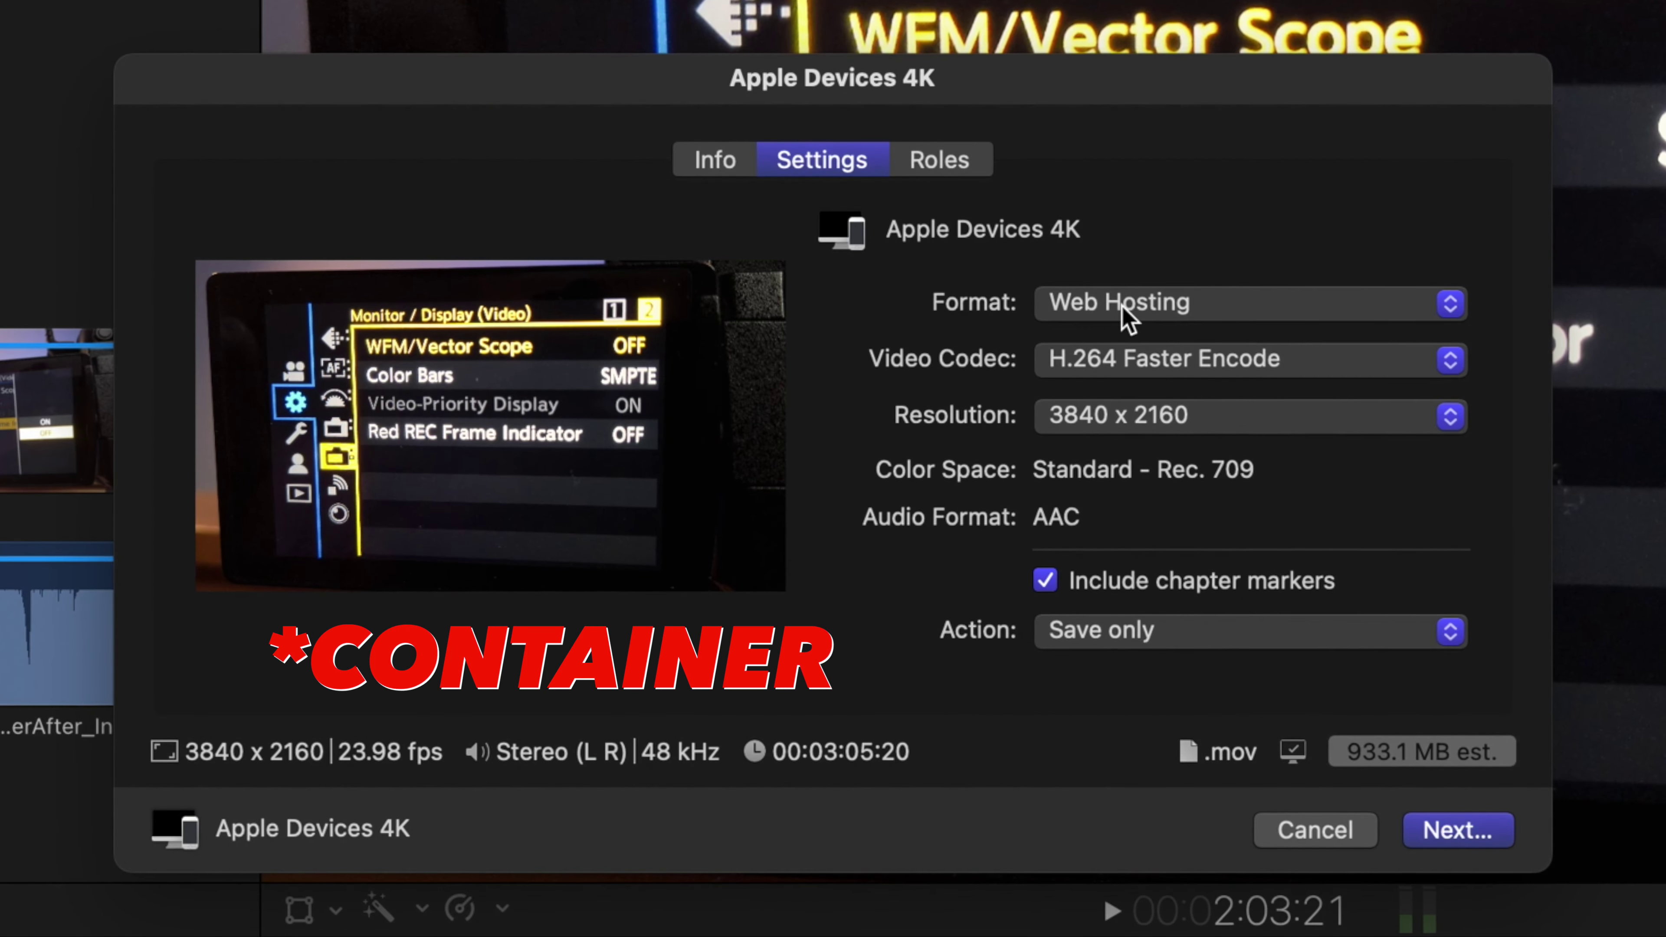
pyautogui.click(1128, 357)
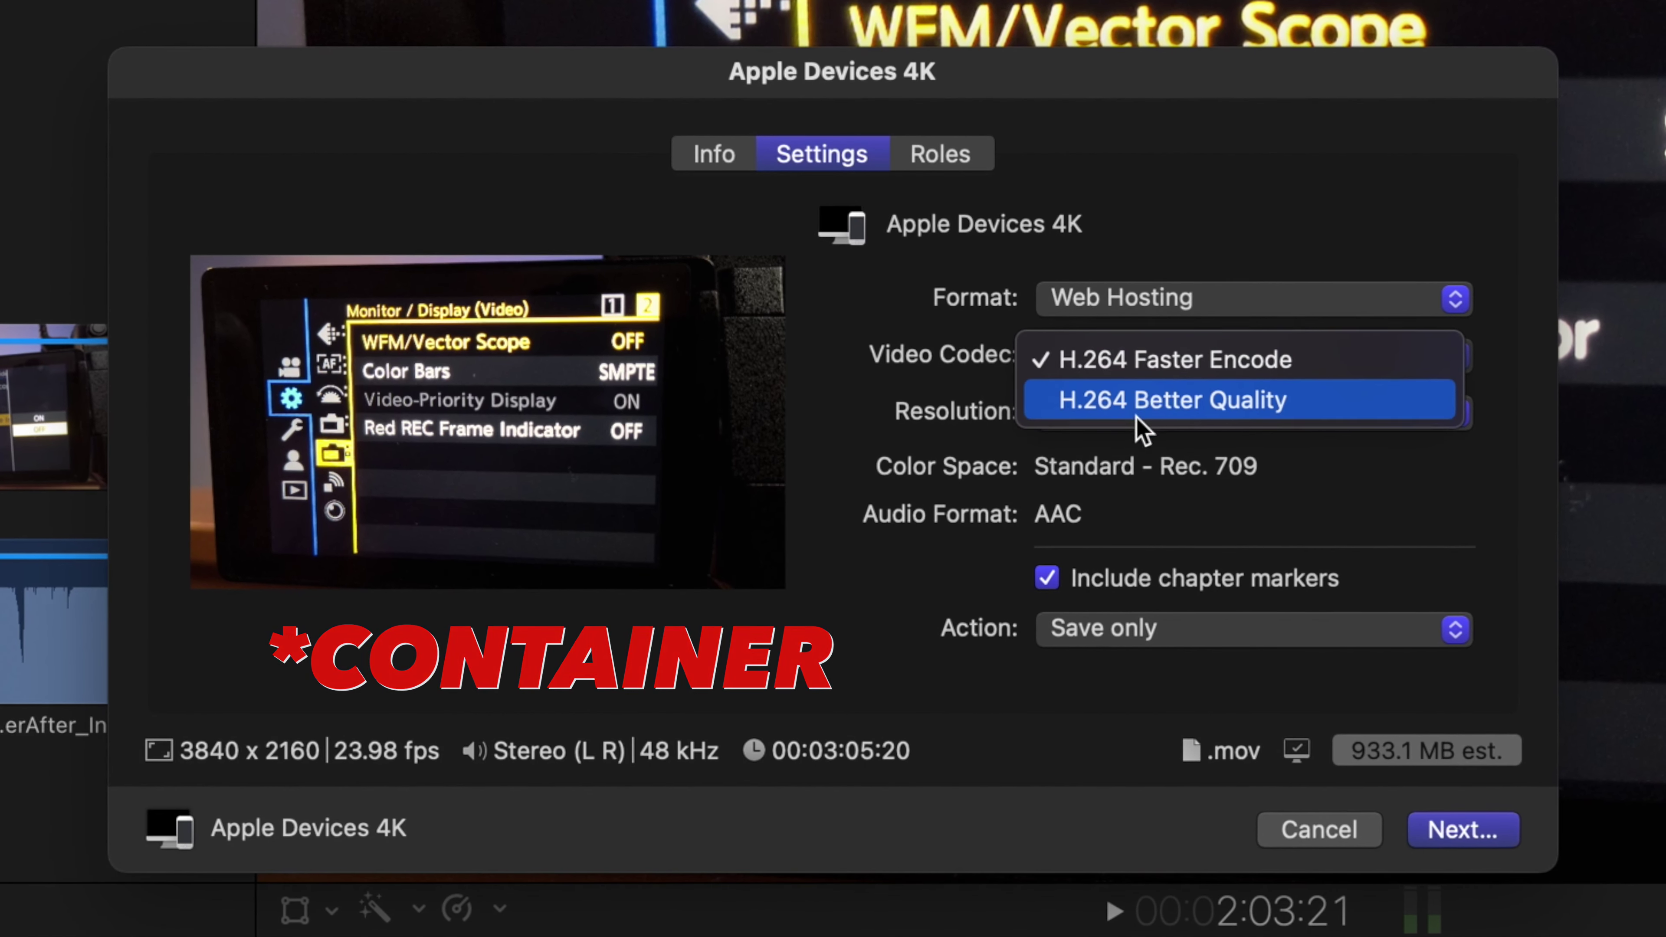
pyautogui.click(1141, 398)
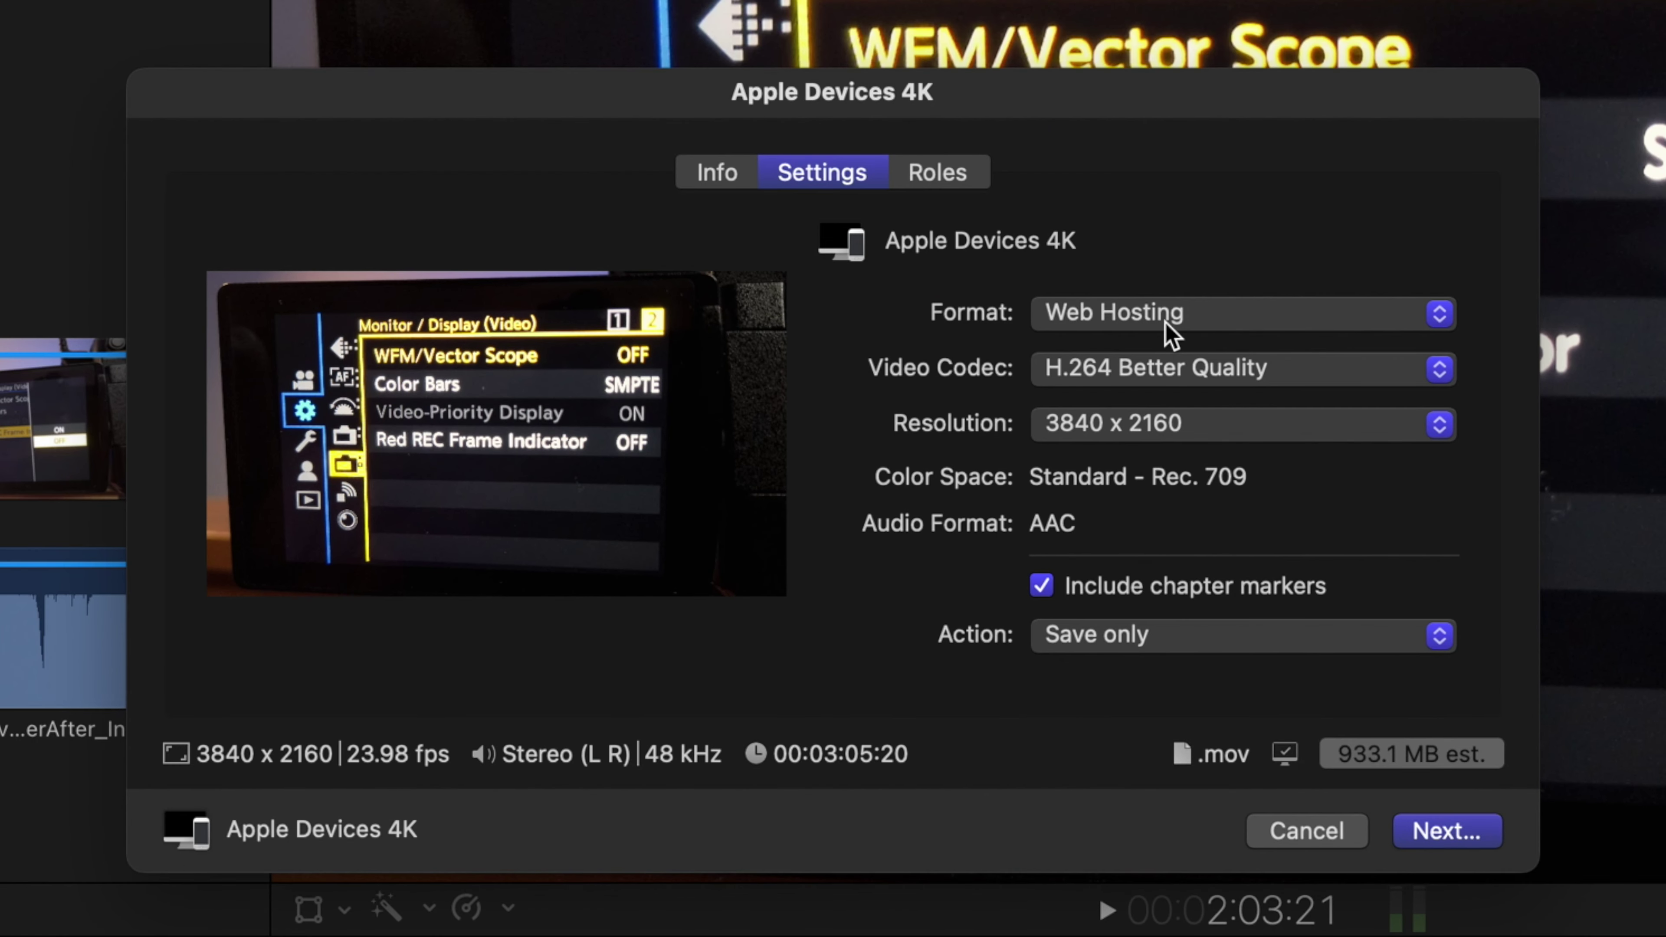
# Set the export format to MXF with the Apple ProRes 422 HQ codec.
pyautogui.click(1166, 321)
pyautogui.click(1157, 424)
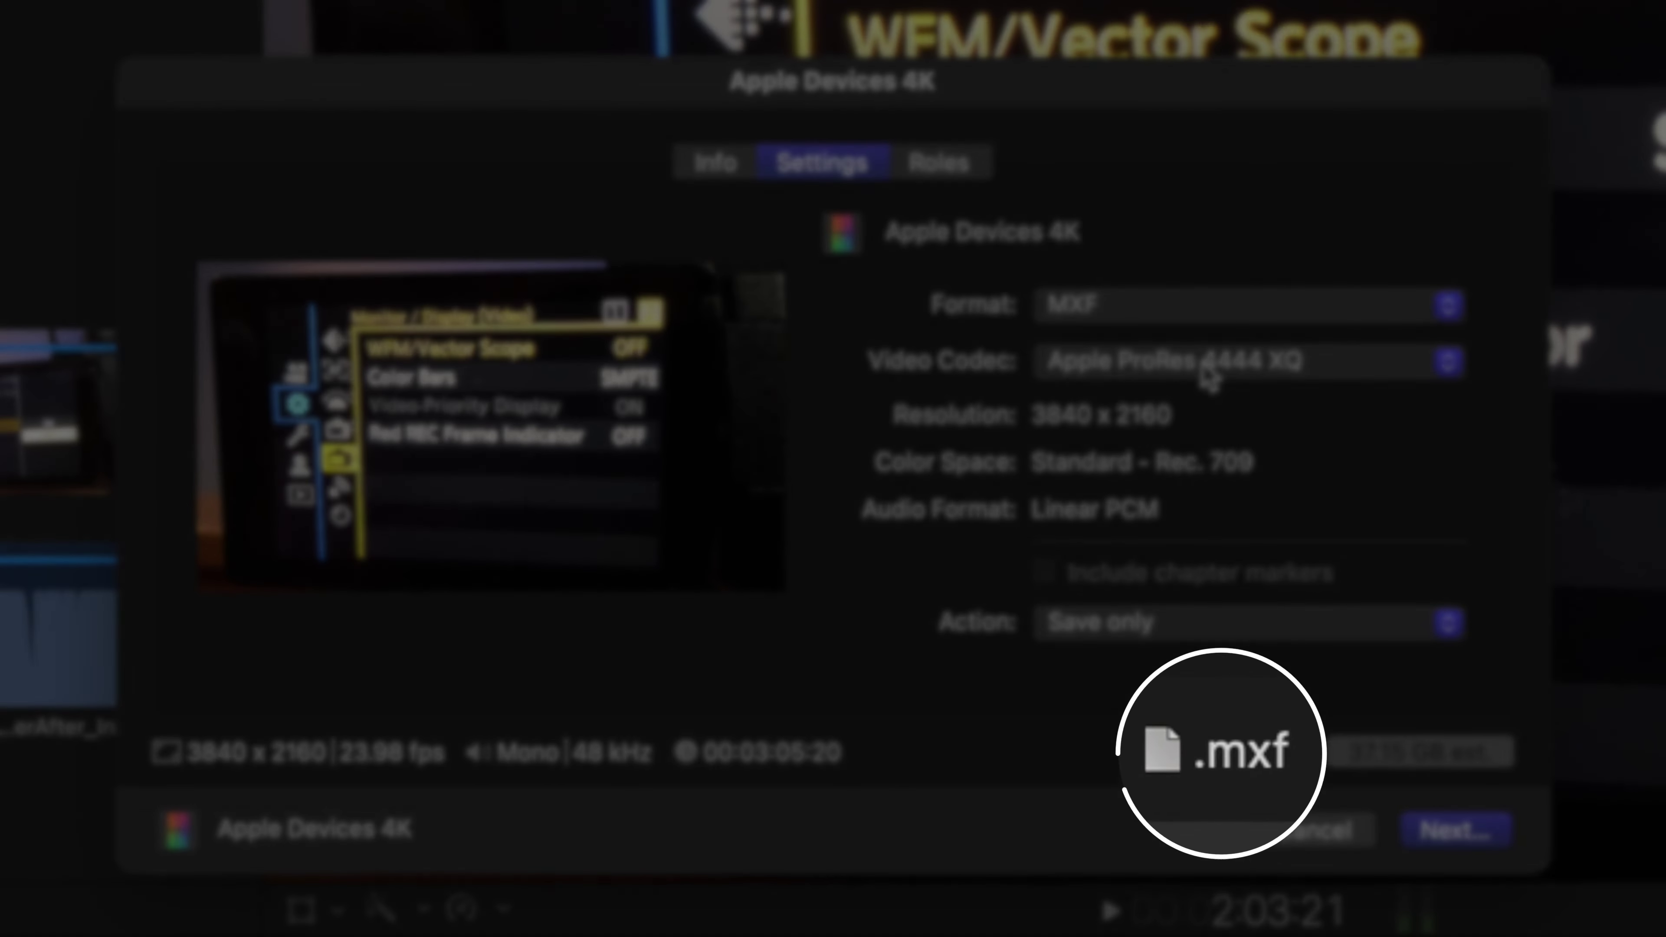
pyautogui.click(1209, 377)
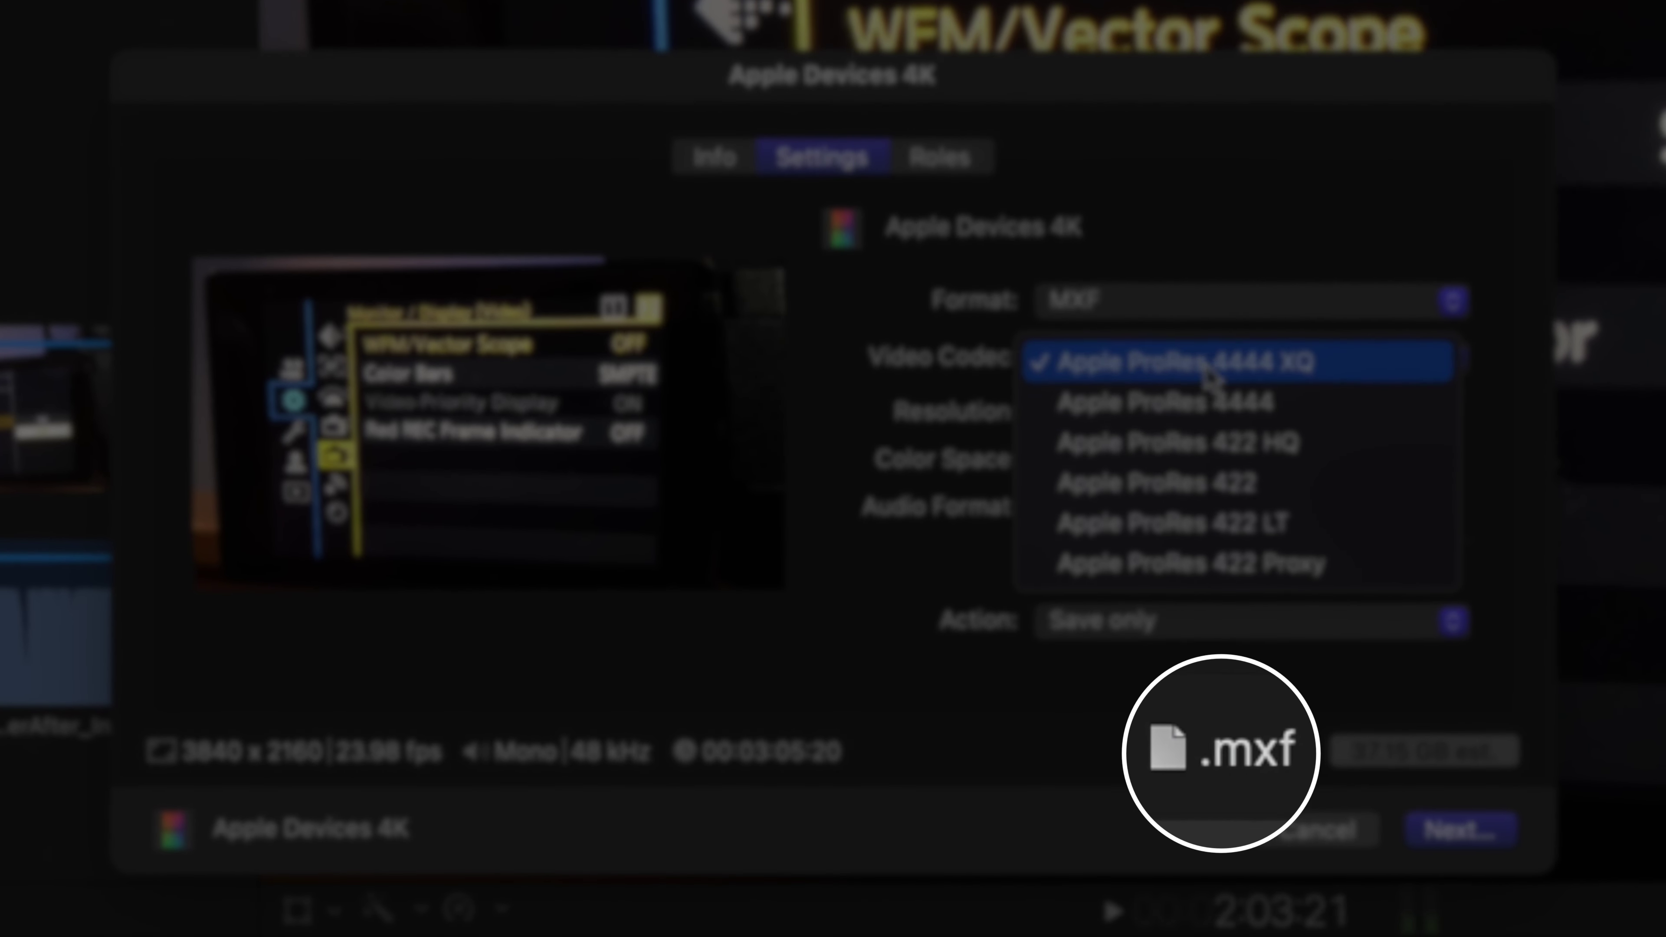
pyautogui.click(1210, 443)
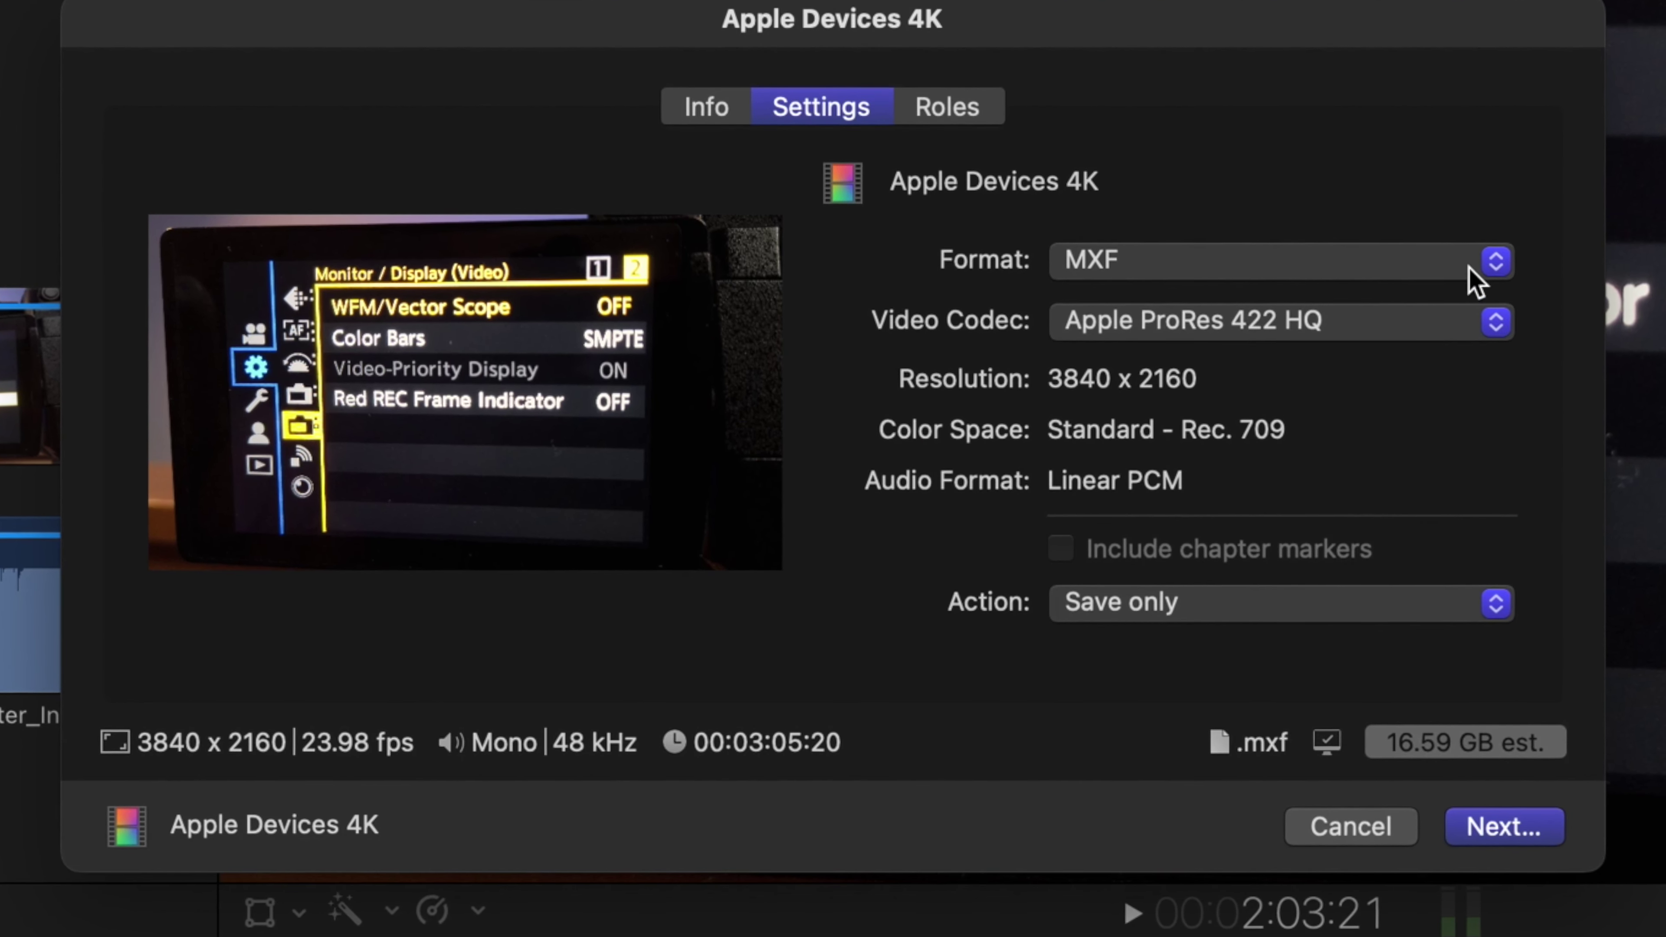
# Set the export format to Computer with the H.264 Better Quality codec and a 3840 x 2160 resolution.
pyautogui.click(1424, 262)
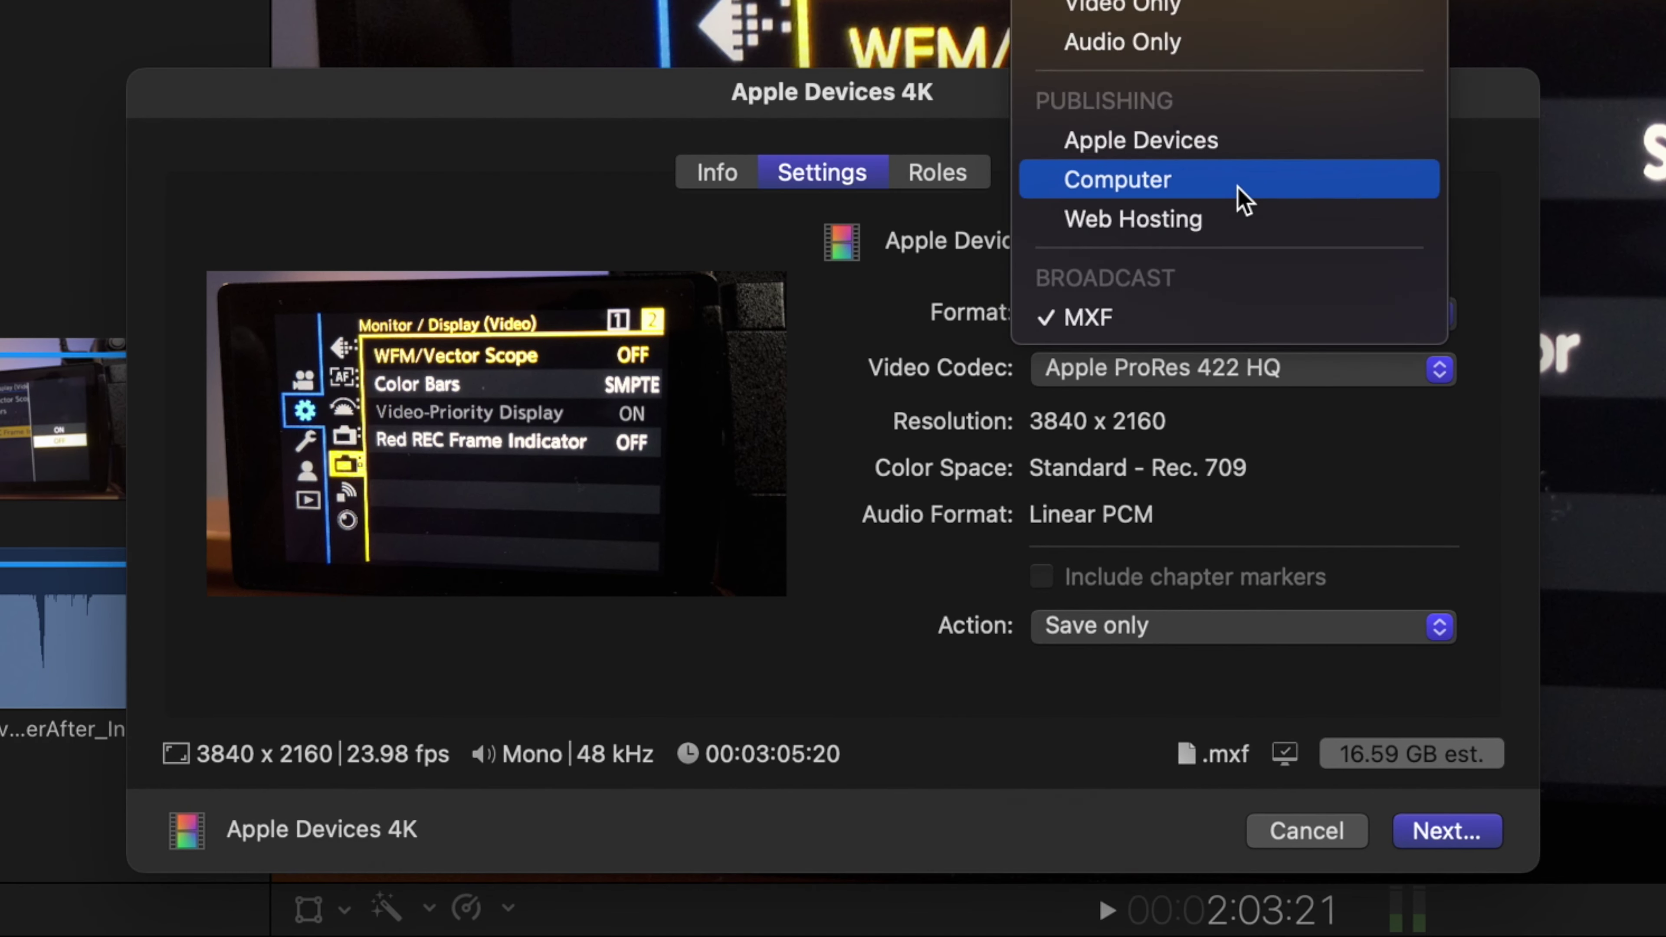
pyautogui.click(1283, 117)
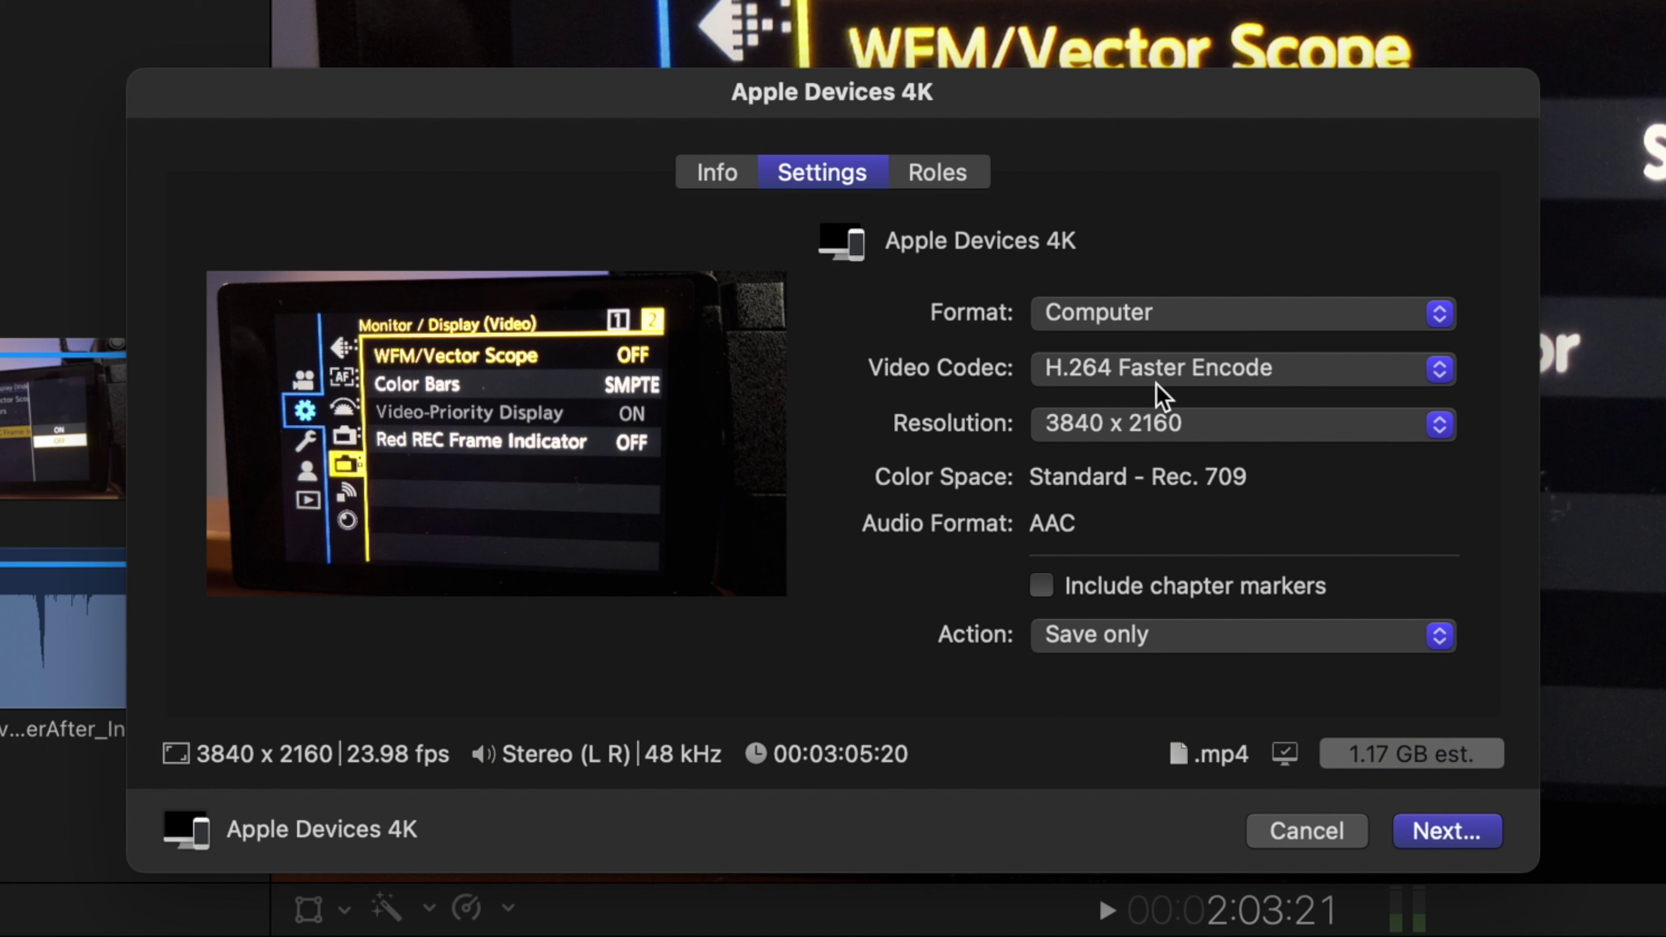
pyautogui.click(1172, 392)
pyautogui.click(1206, 417)
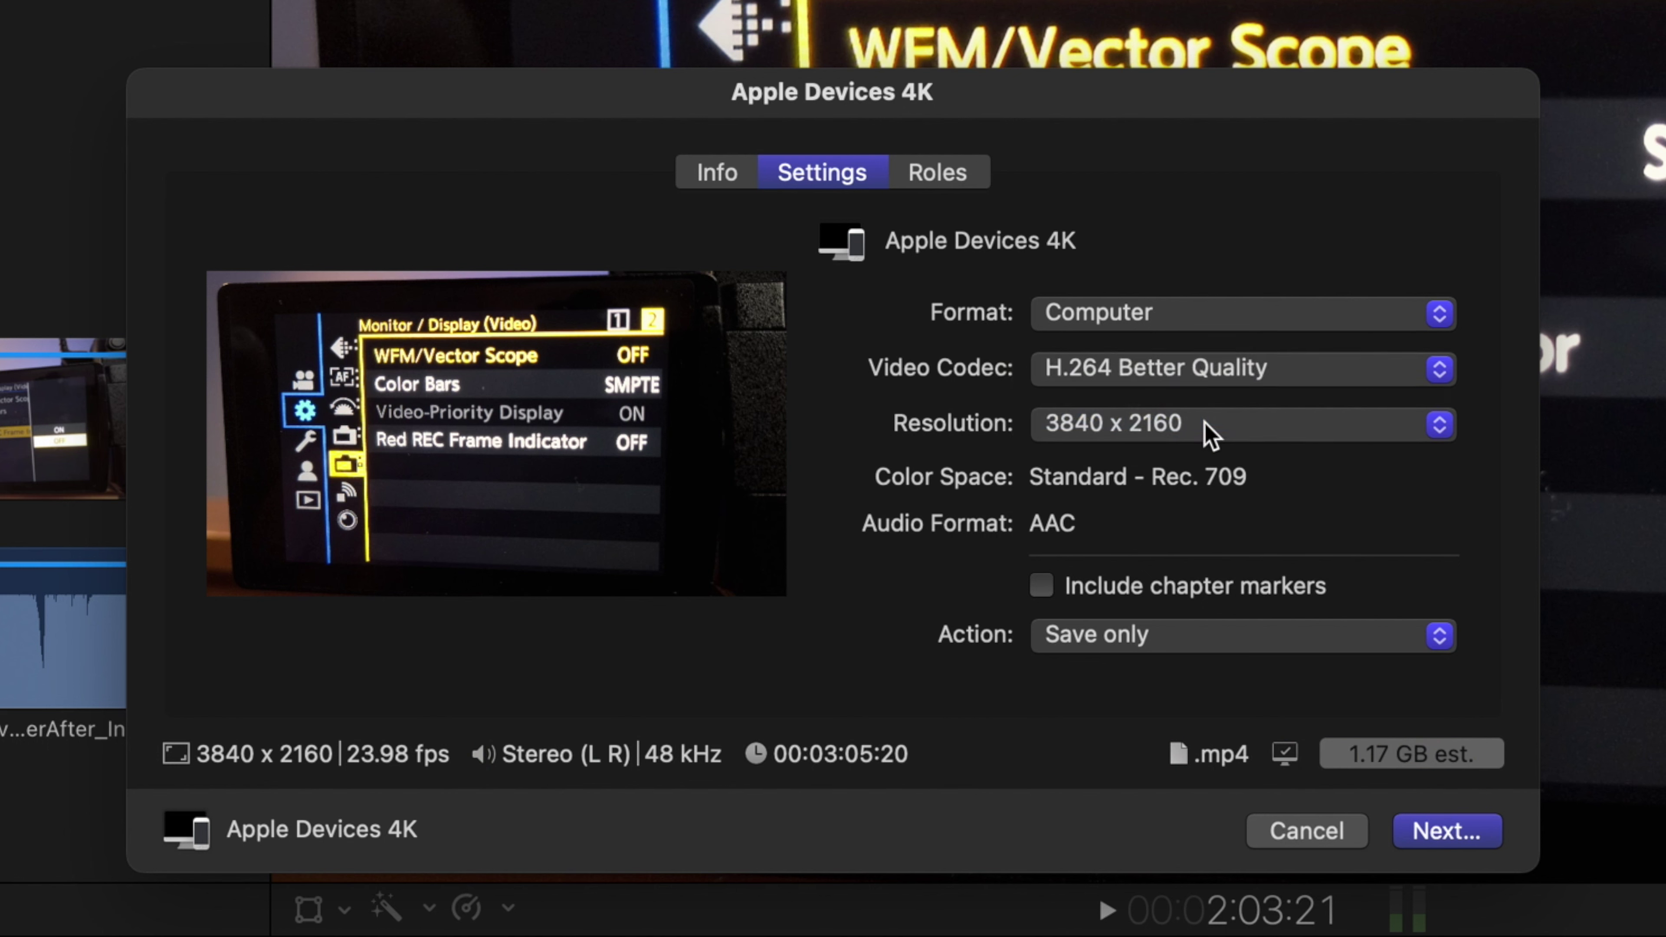
pyautogui.click(1141, 440)
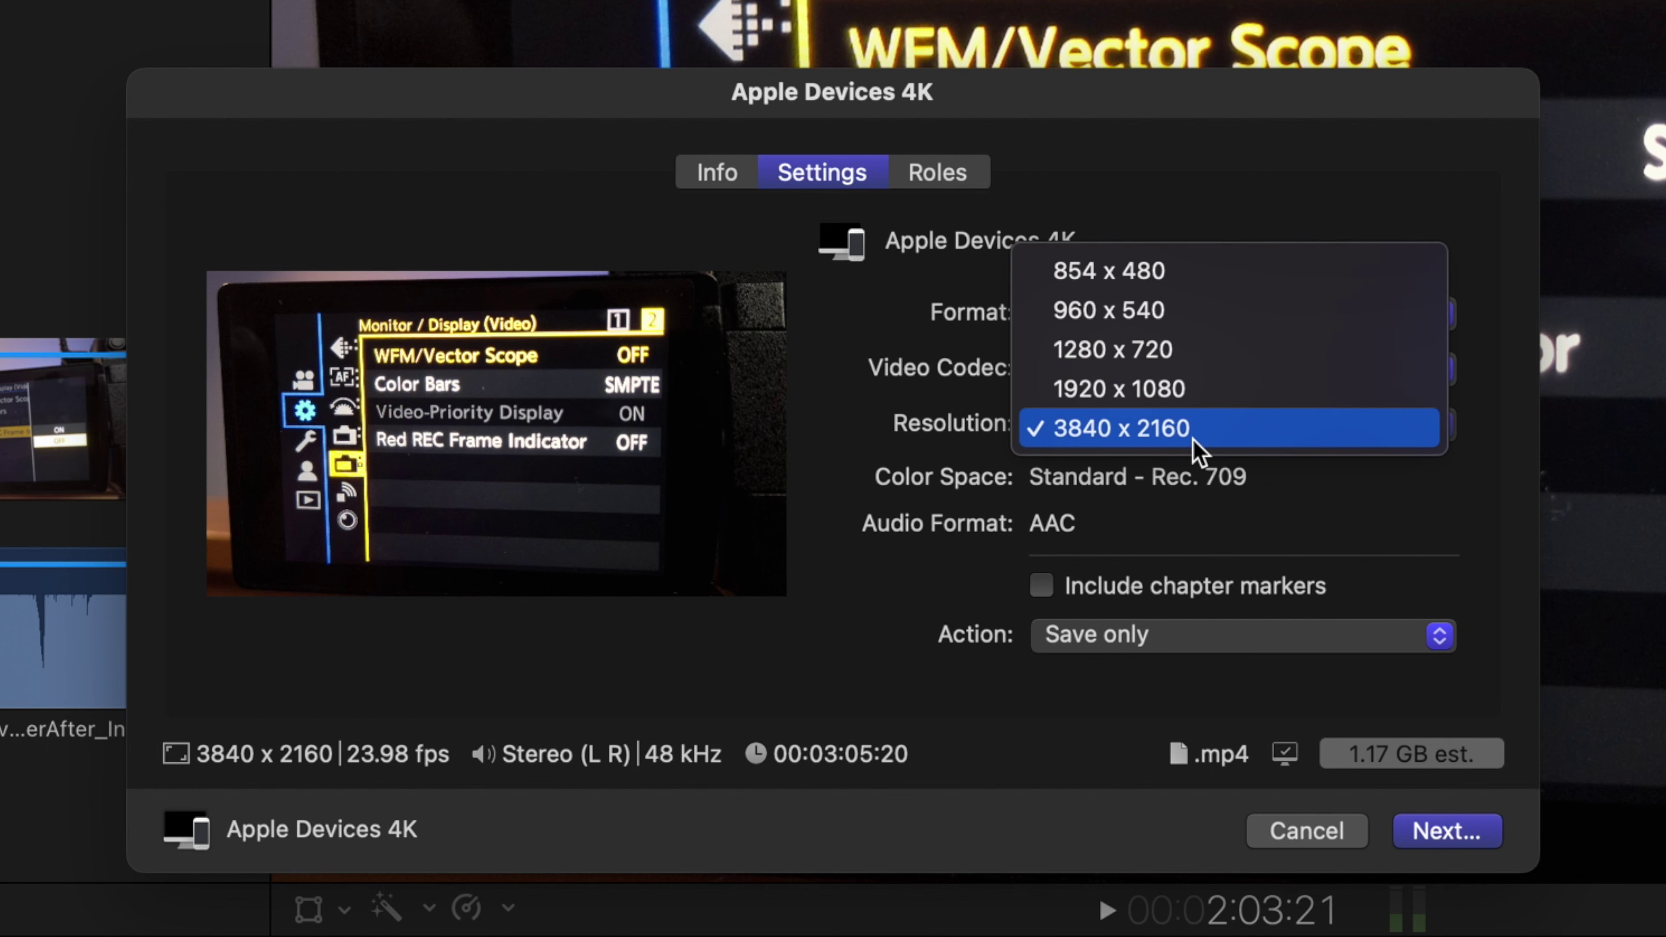
pyautogui.click(1197, 436)
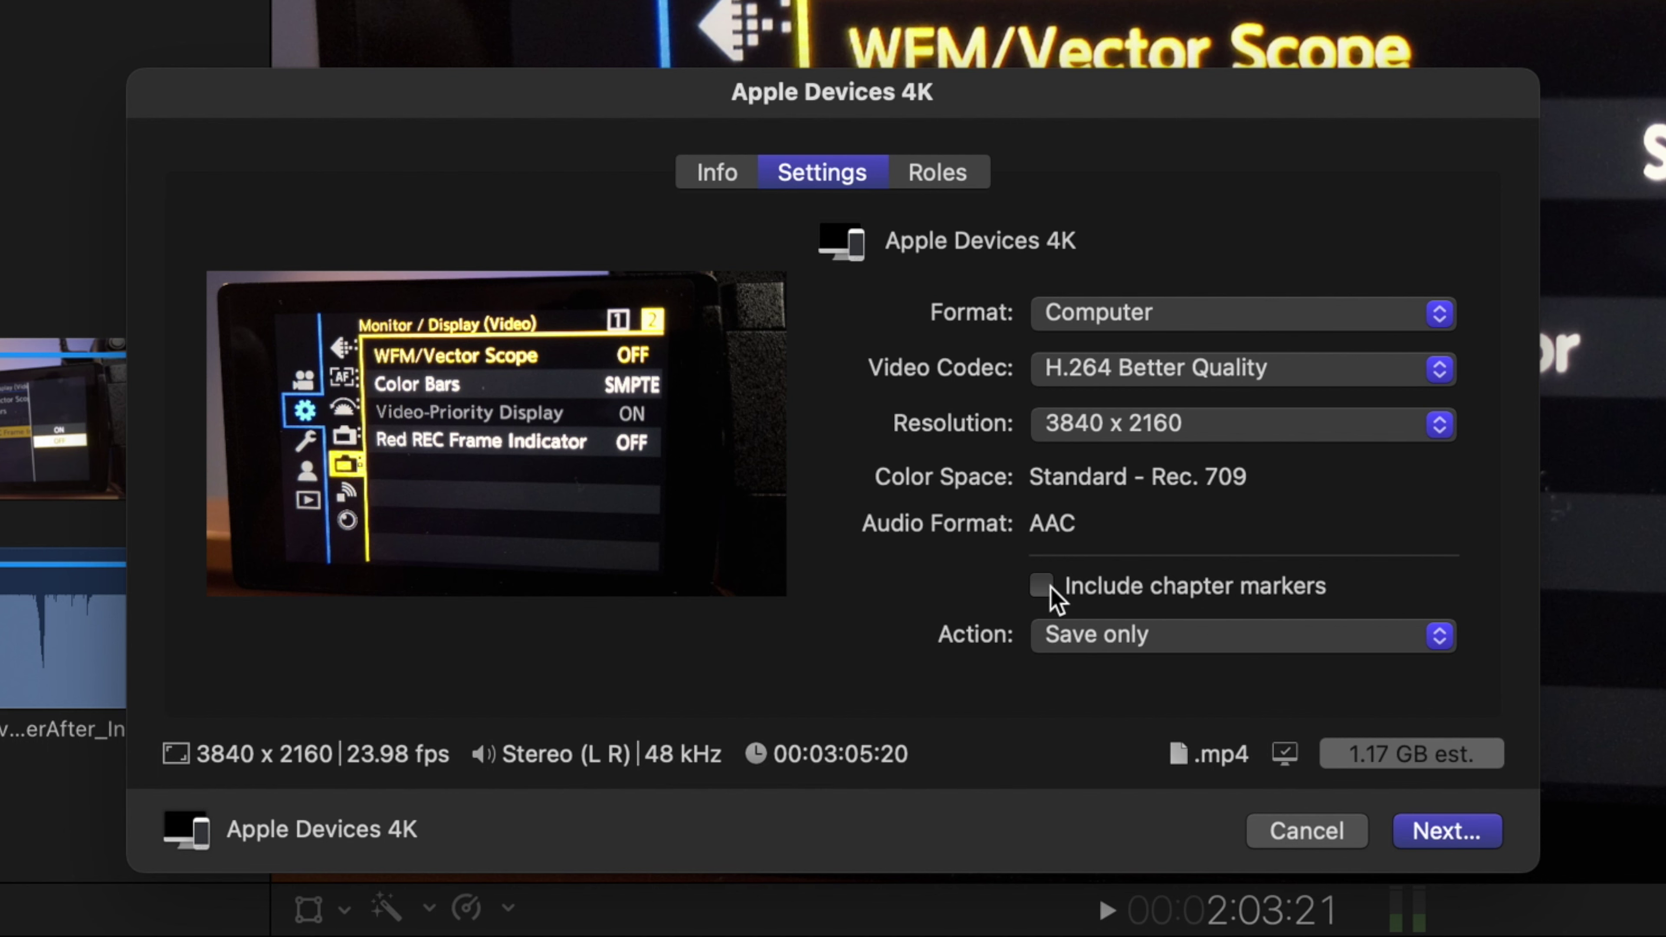
# Save the export as GH6 Red REC Frame Indicator Setup in the project folder, replacing the existing MP4 file.
pyautogui.click(1434, 831)
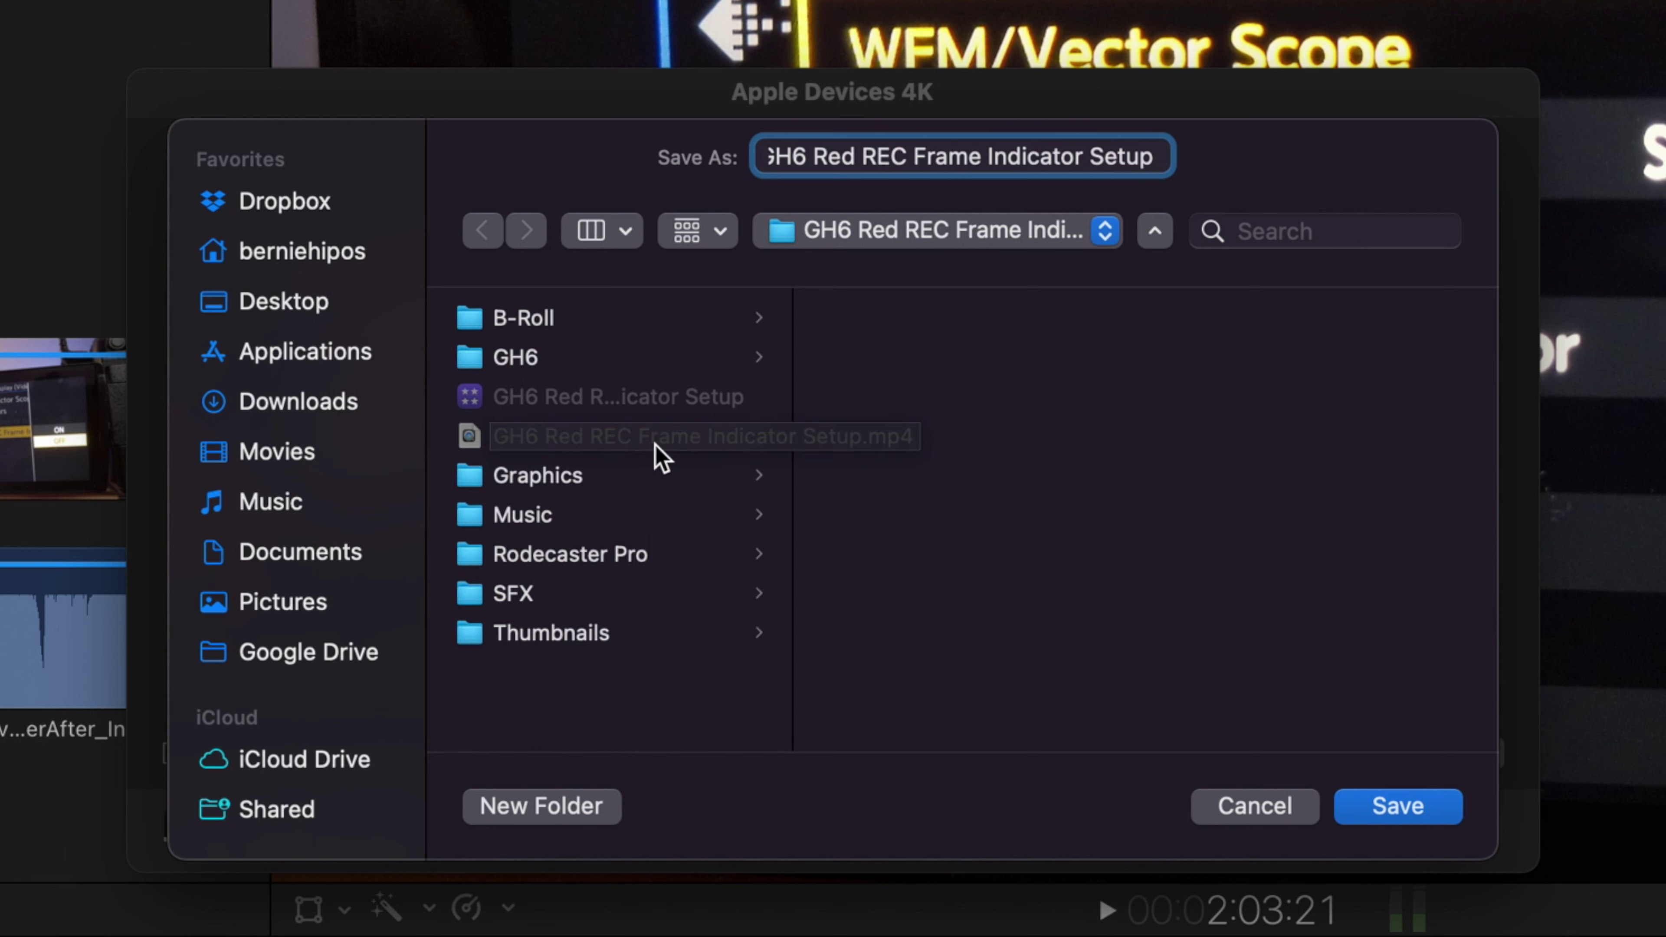
pyautogui.click(1389, 817)
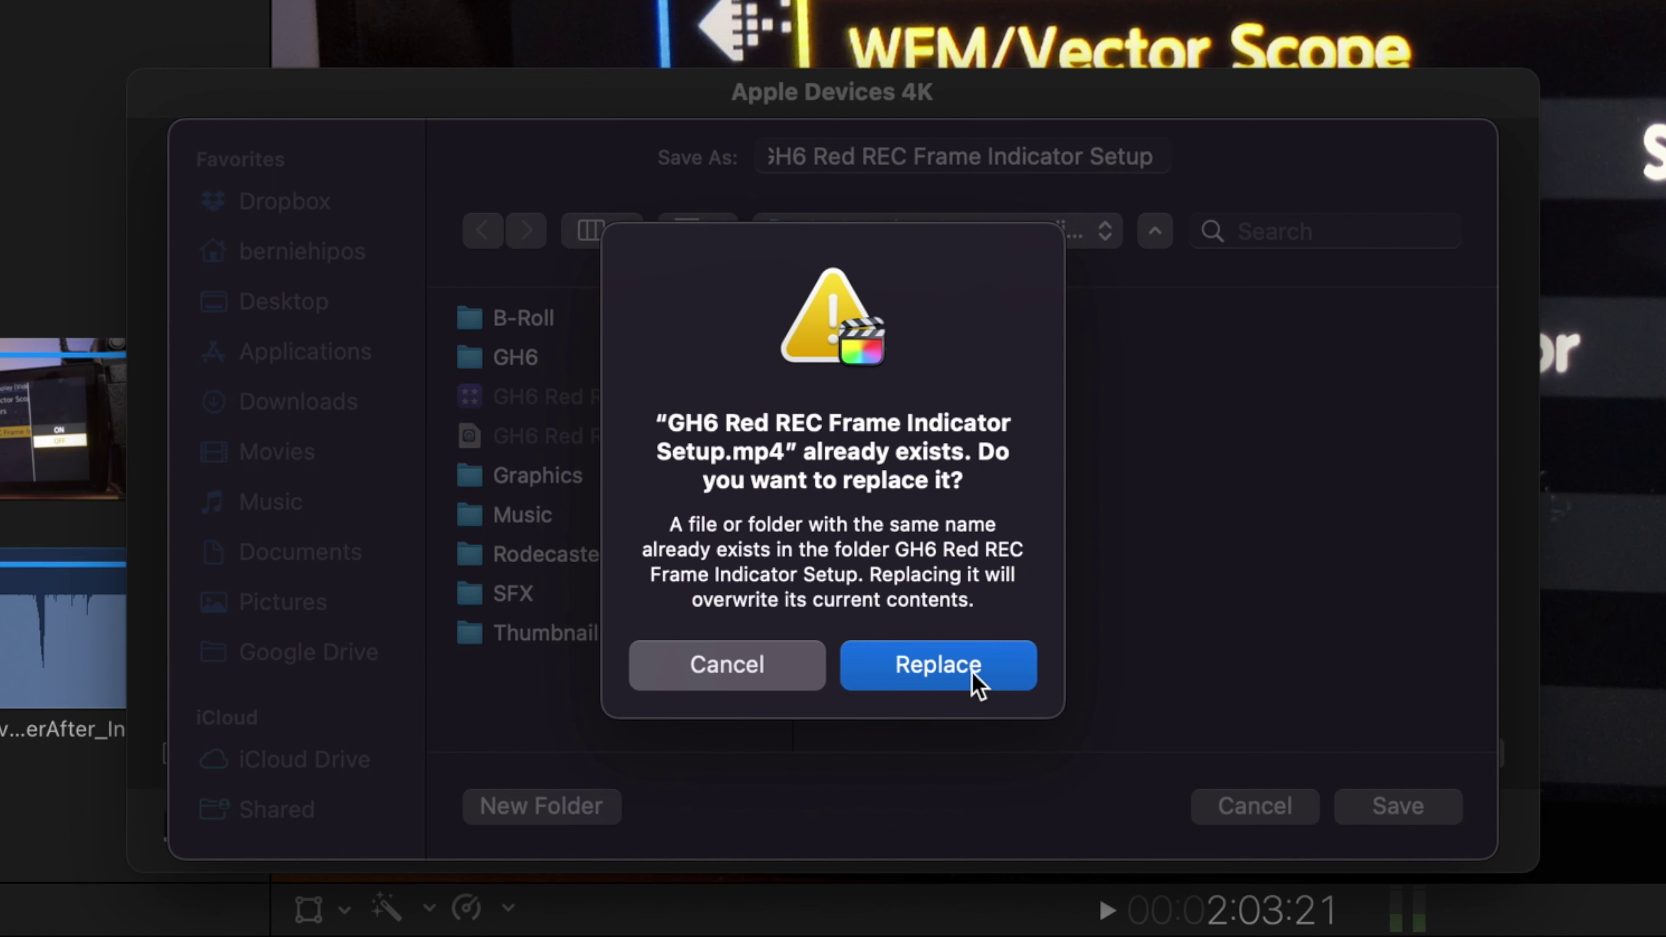
pyautogui.click(938, 665)
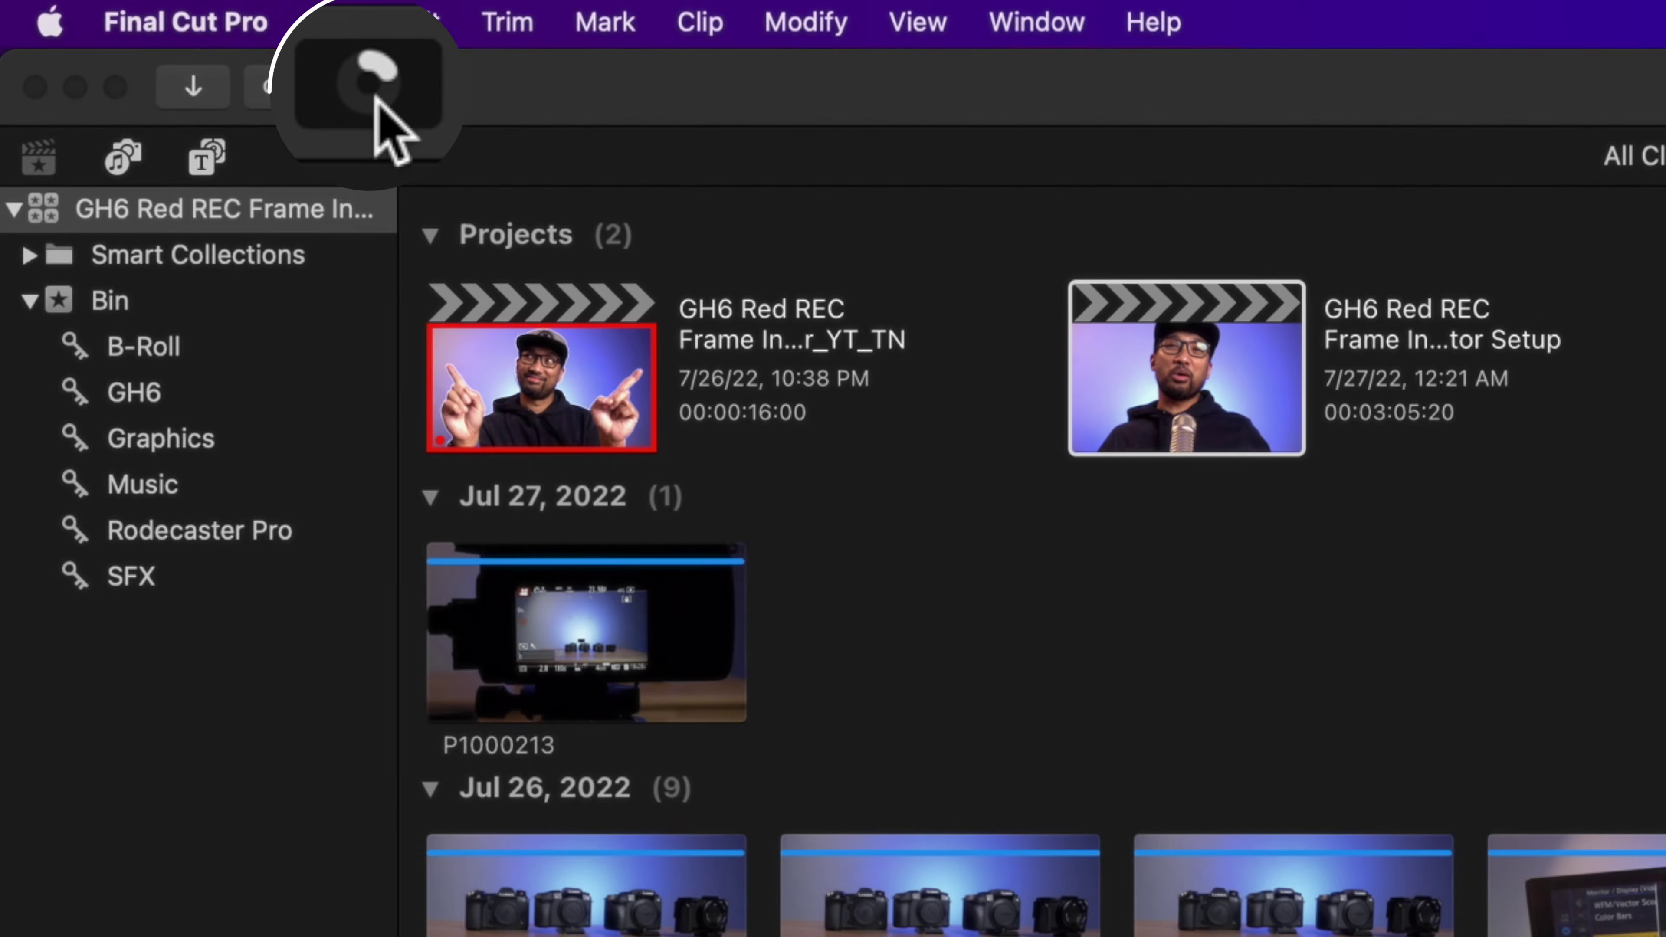
# Open the background tasks and expand the Sharing task to check the export's progress.
pyautogui.click(374, 95)
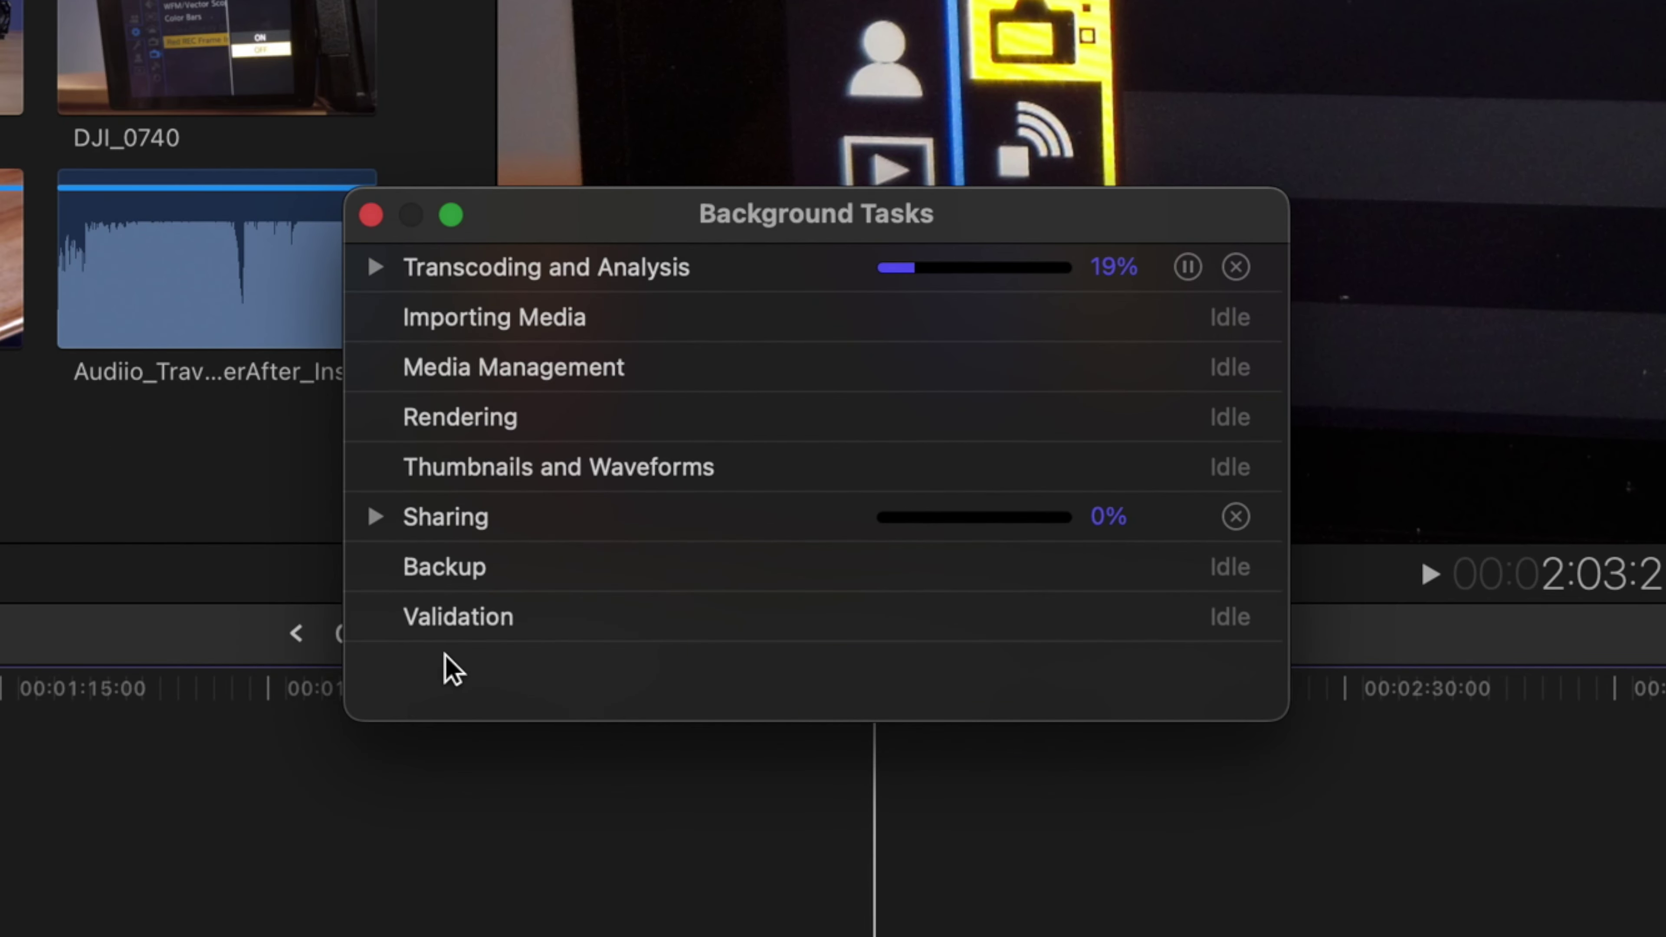
pyautogui.click(376, 517)
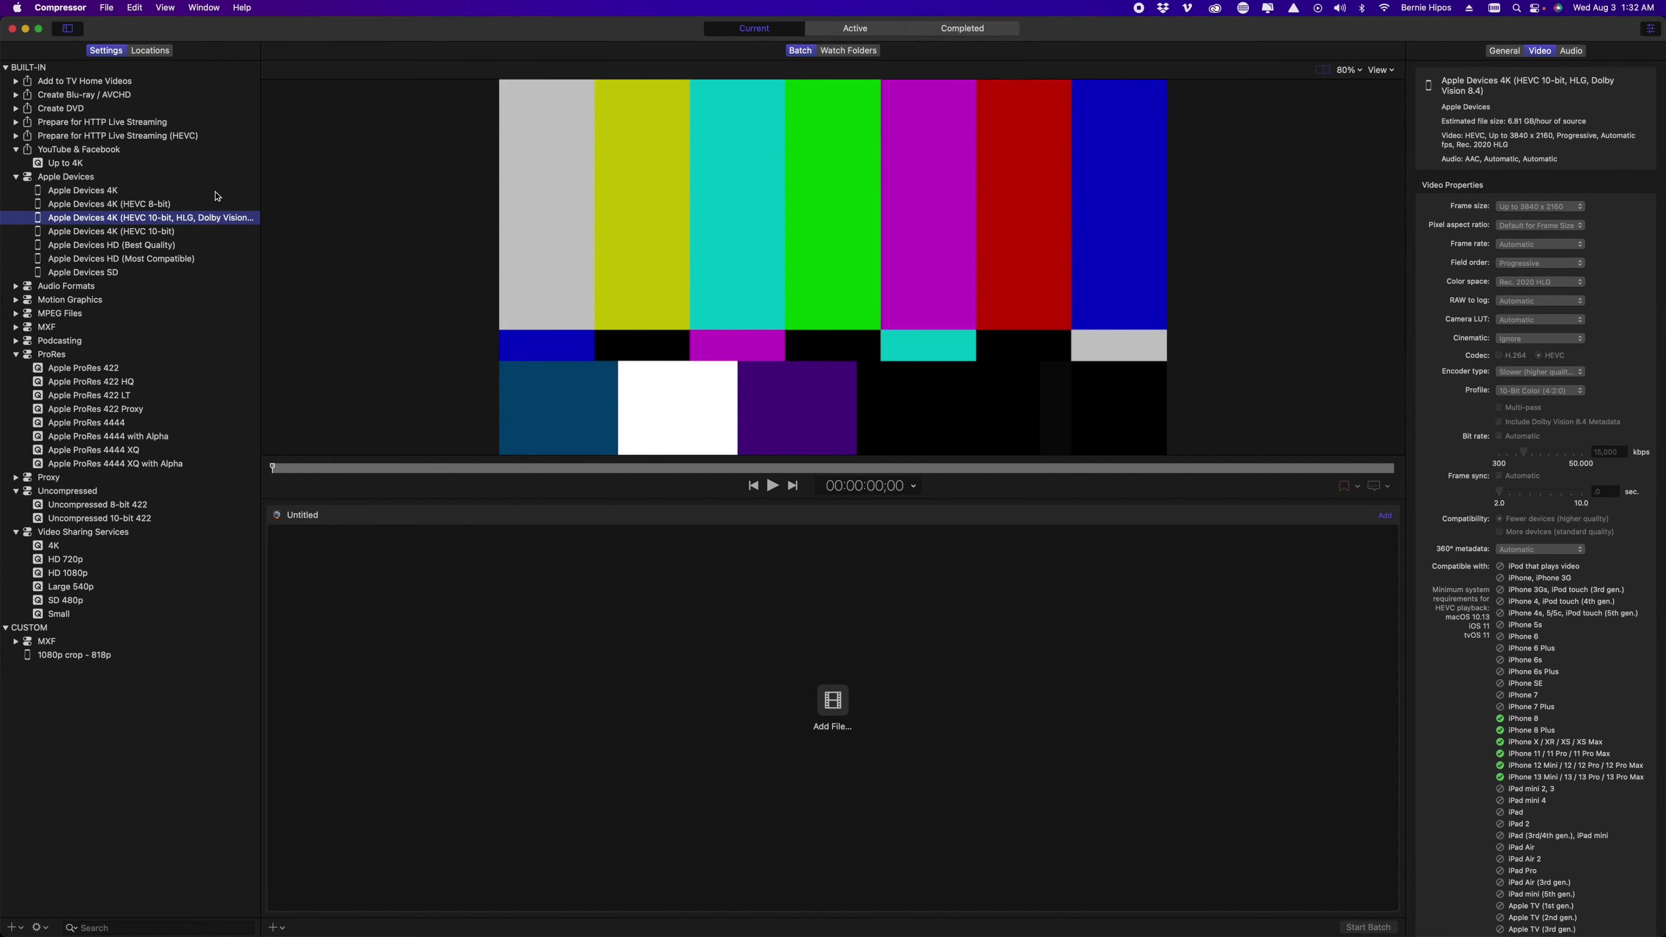
# Switch to Compressor and look through the built-in Apple Devices 4K and HD presets.
pyautogui.press('Down')
pyautogui.press('Down')
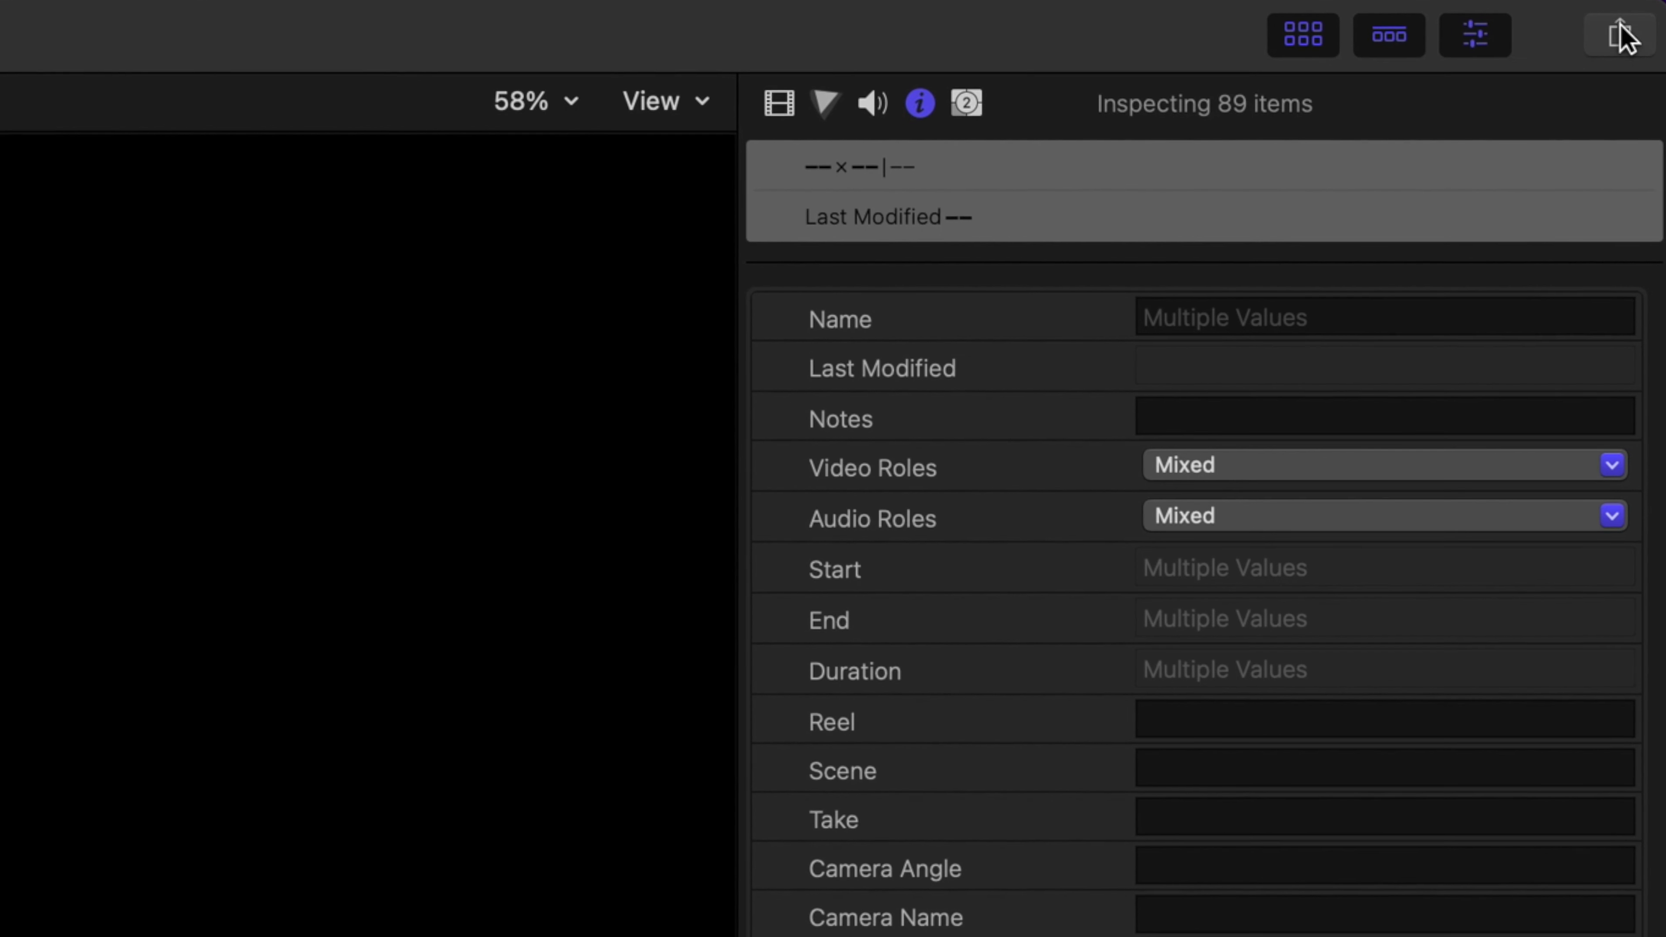
# Switch back to Final Cut Pro and open the list of export destinations for the project.
pyautogui.click(1621, 34)
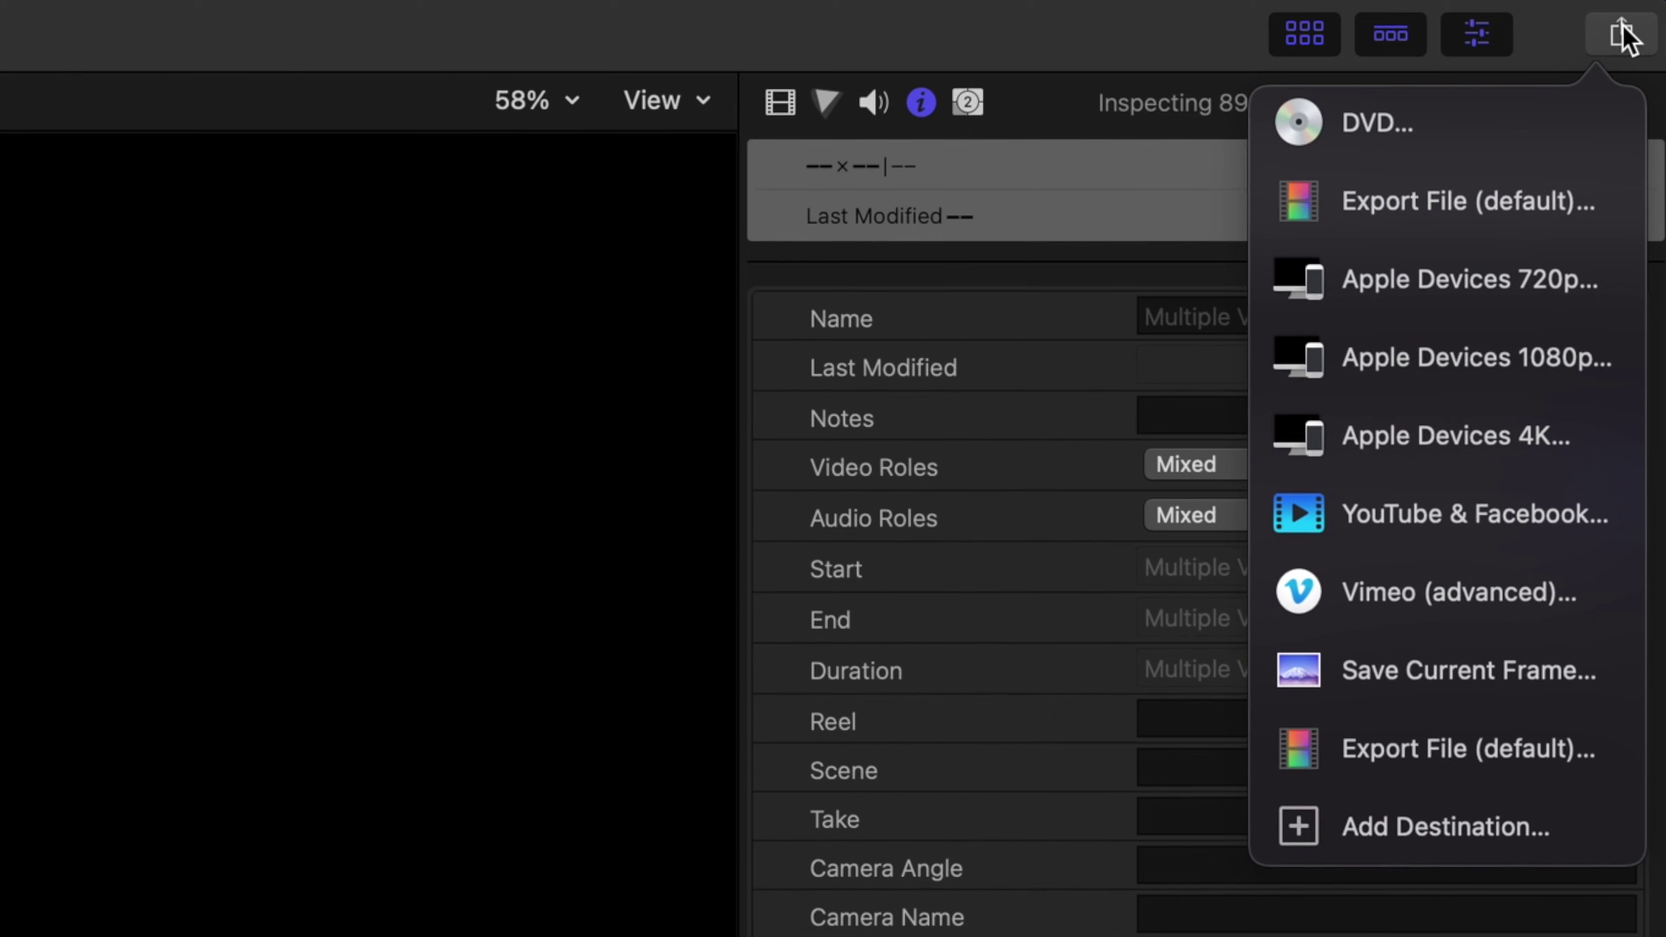